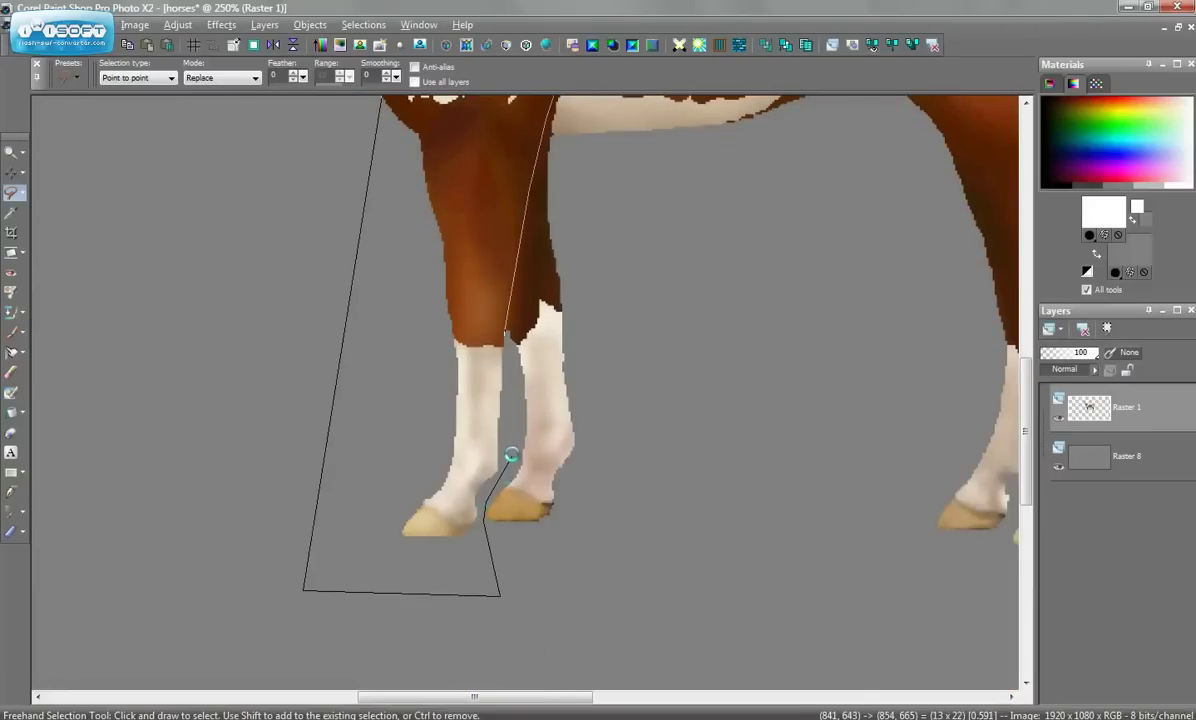
Finish the point-to-point selection around the horse's near front leg and paste a copy of it as a new layer.
double_click(510, 350)
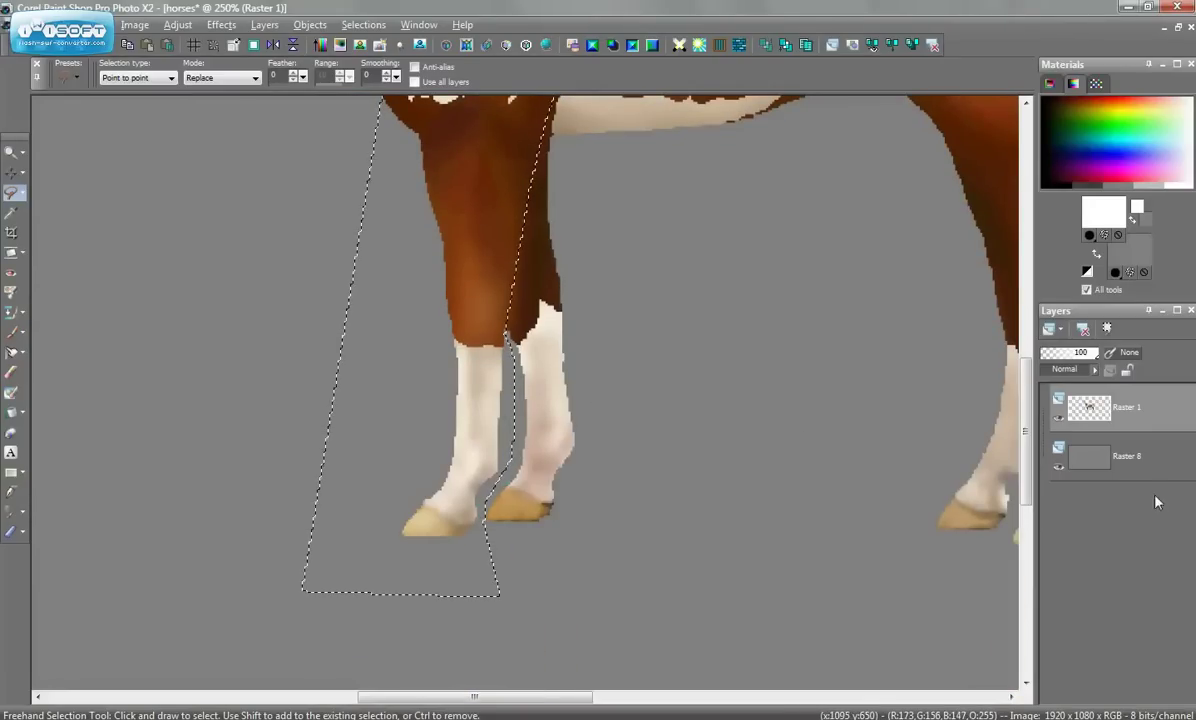
scroll(535, 397, up, 1)
scroll(535, 397, up, 6)
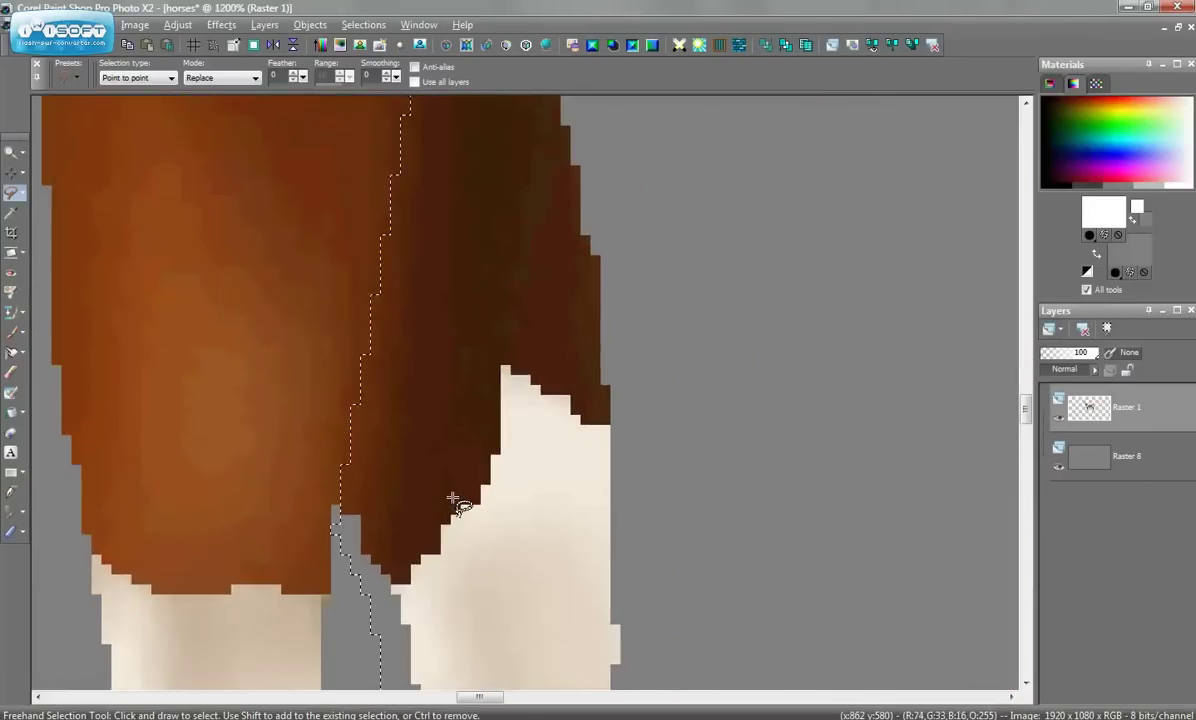
scroll(377, 401, down, 10)
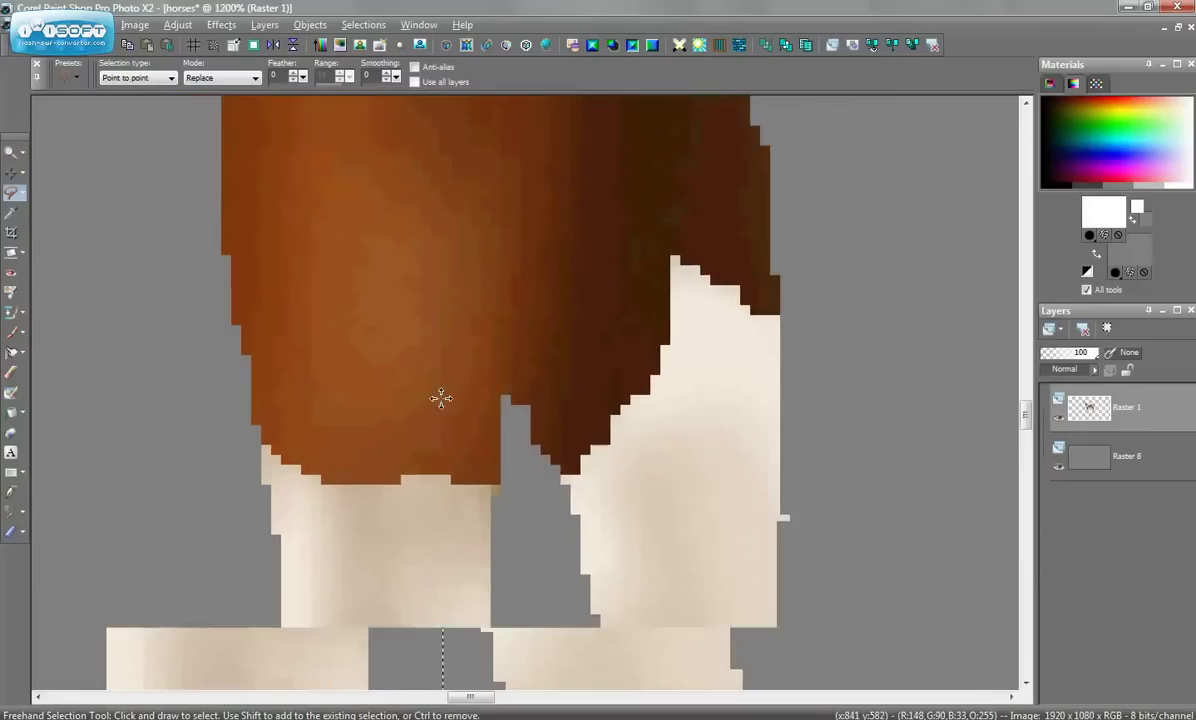
scroll(535, 383, down, 4)
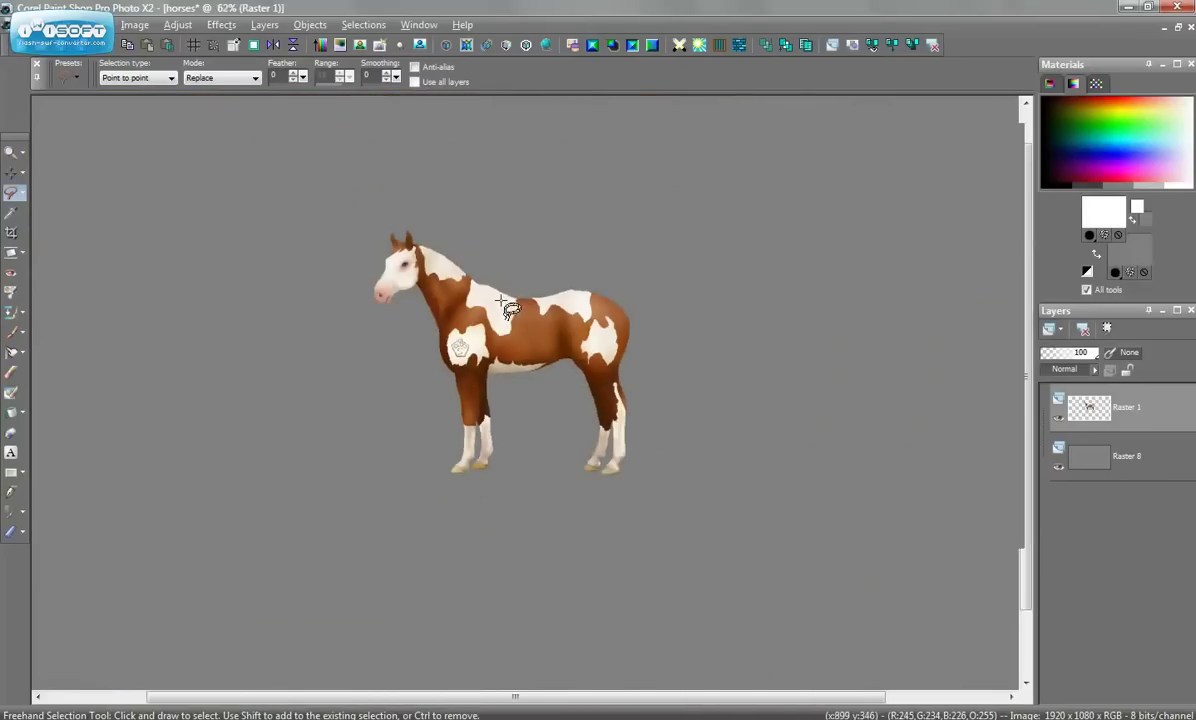
click(127, 48)
click(168, 47)
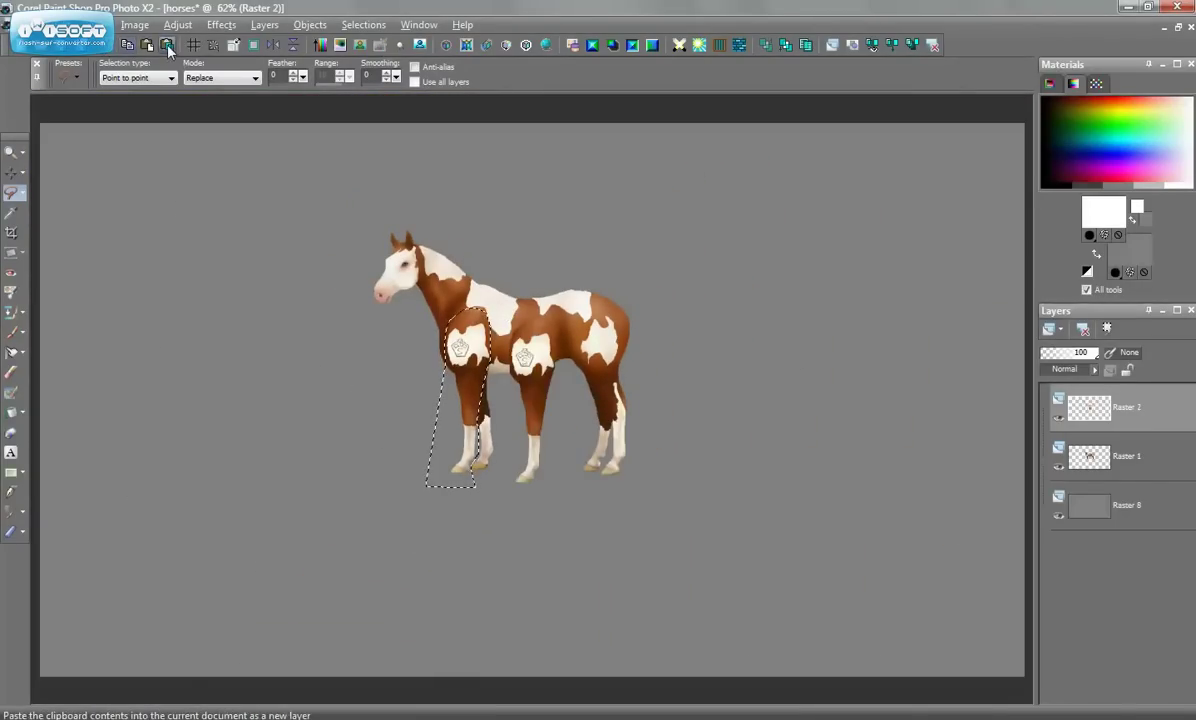
right_click(220, 245)
Rotate the copied front leg to the right with Free Rotate and fit its shoulder over the horse's shoulder so the leg steps forward.
click(15, 172)
drag(522, 358, 258, 392)
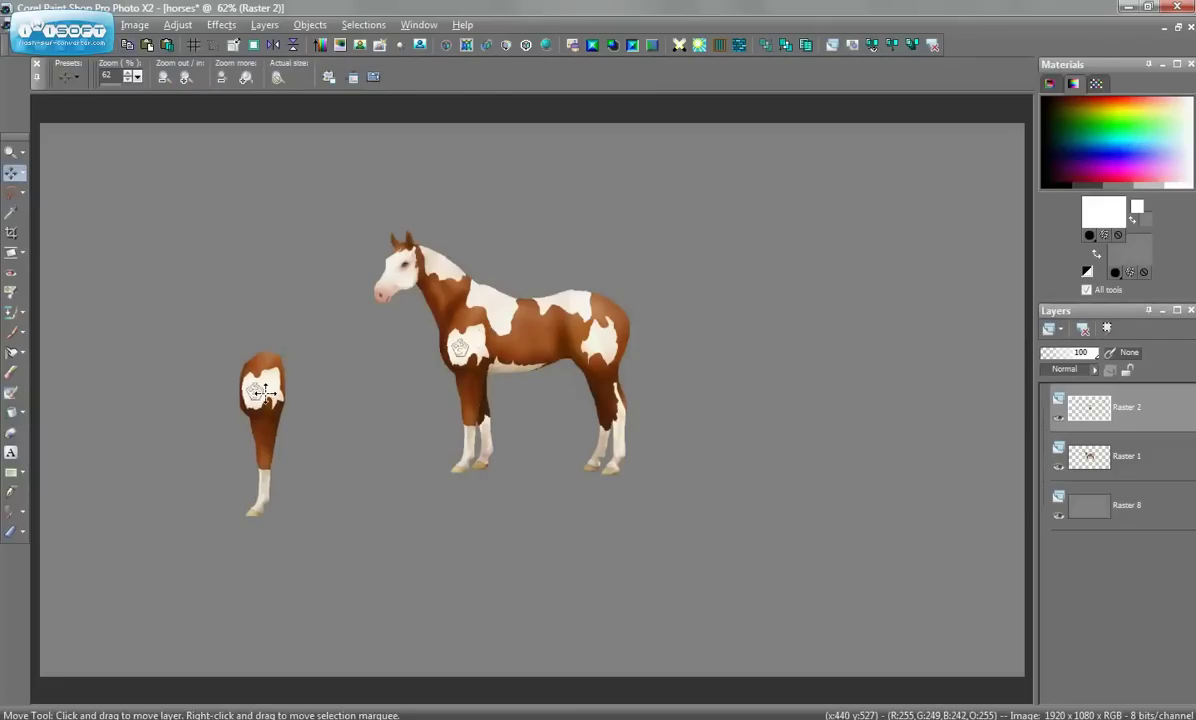
key(ctrl+r)
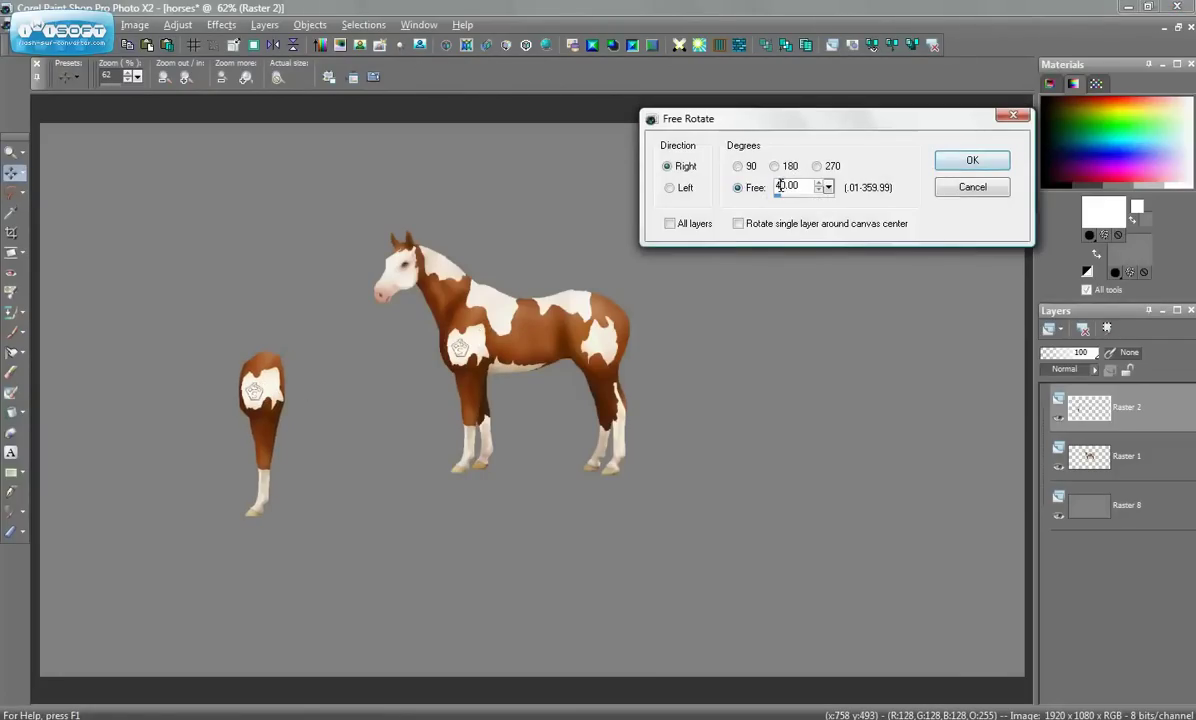
click(964, 164)
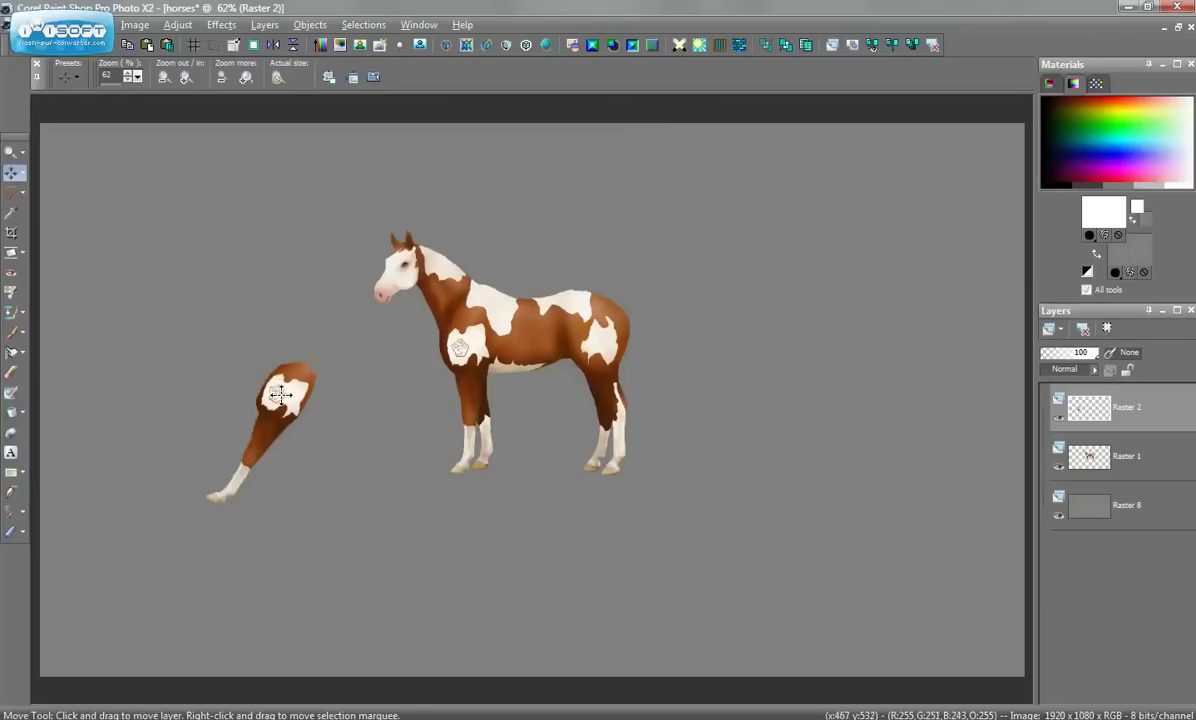
drag(281, 395, 461, 338)
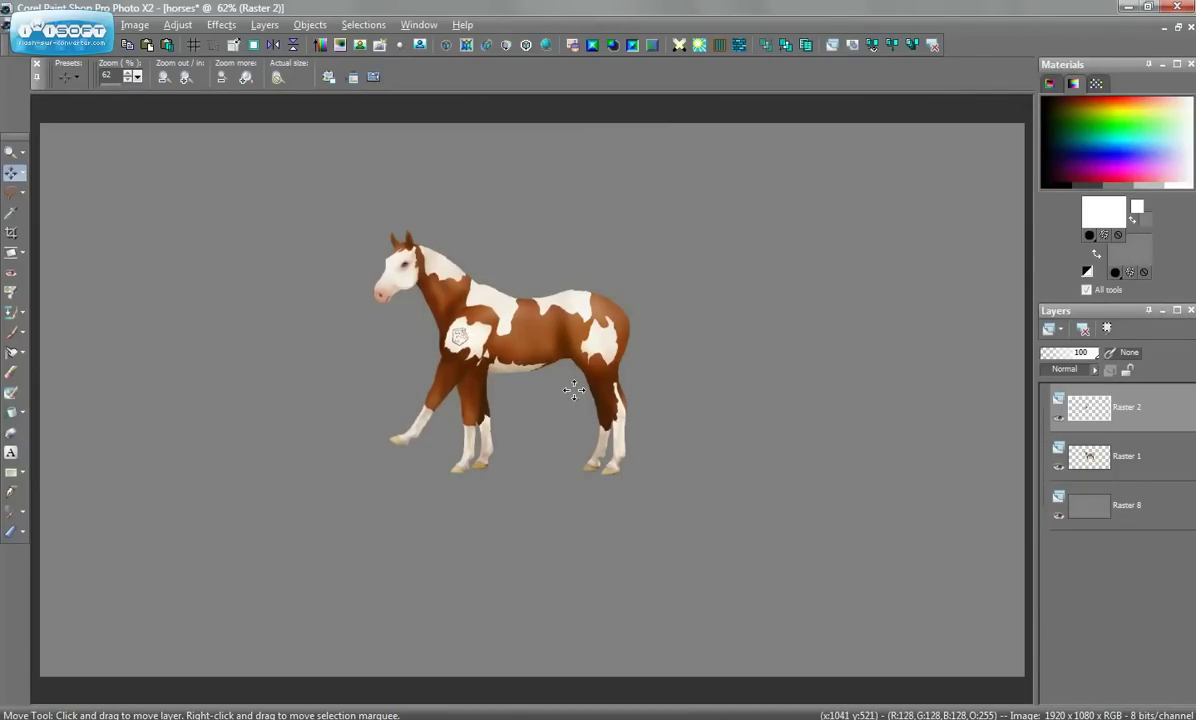
Outline the lower half of the standing near front leg, from just above the white marking to below the hoof.
click(11, 192)
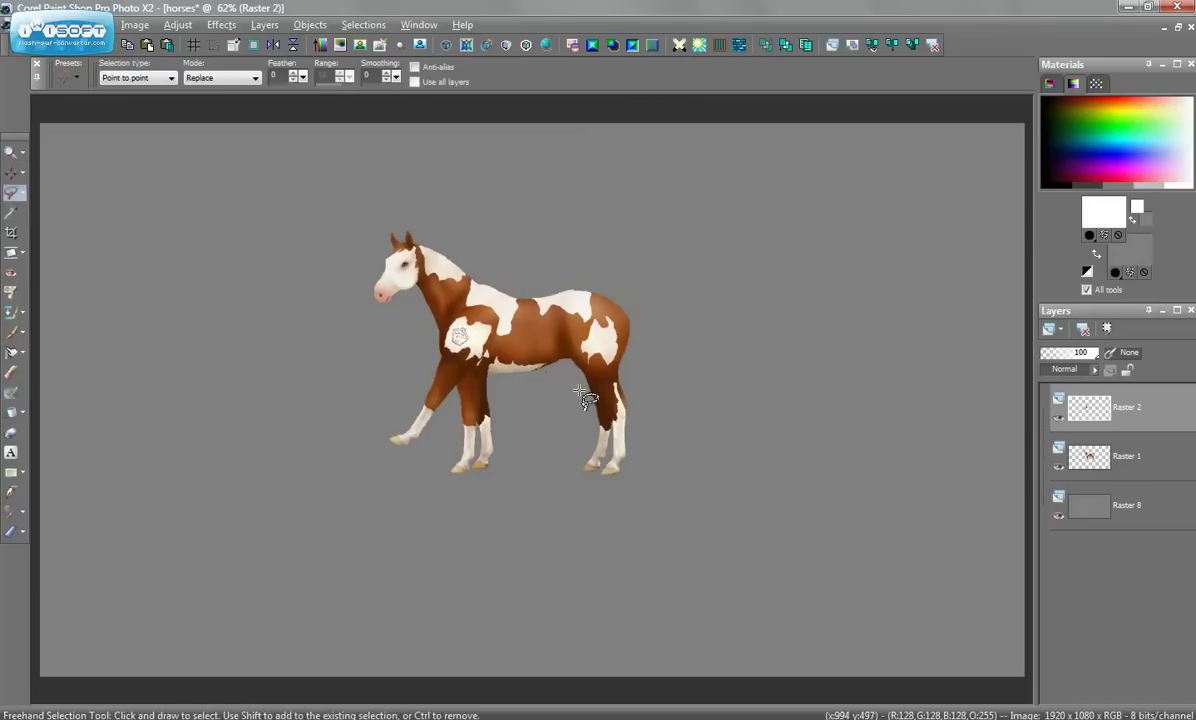
scroll(410, 400, up, 2)
scroll(721, 374, up, 1)
scroll(633, 342, up, 1)
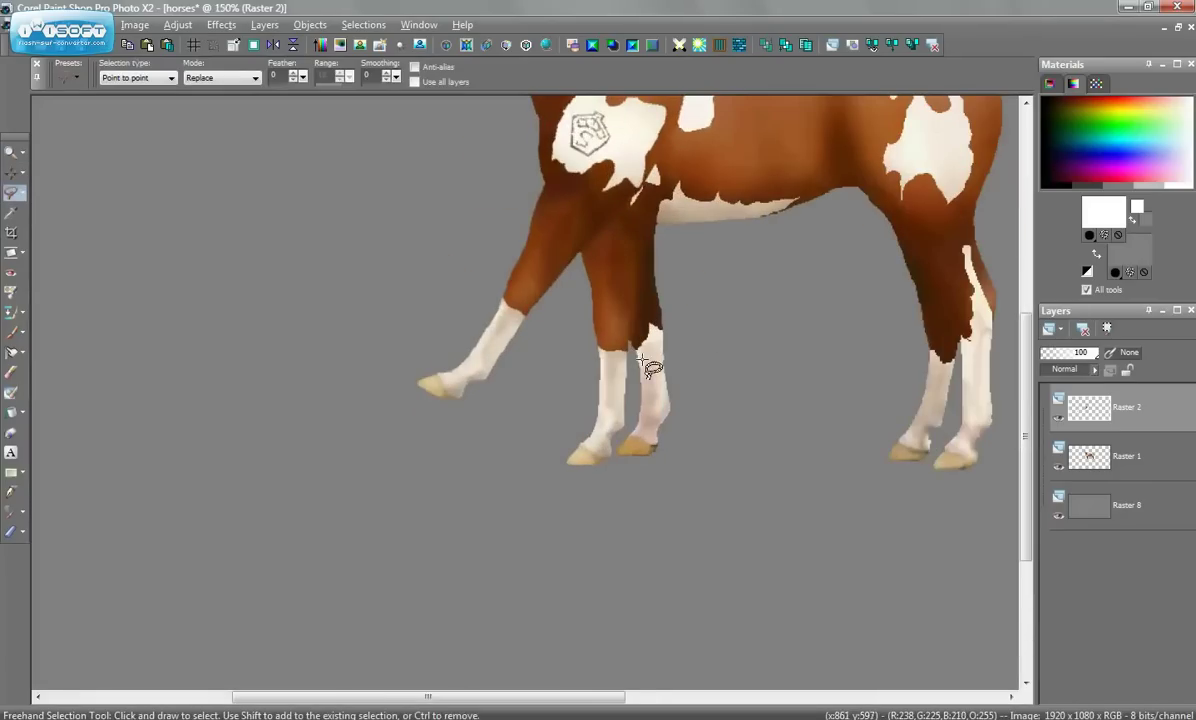
click(528, 410)
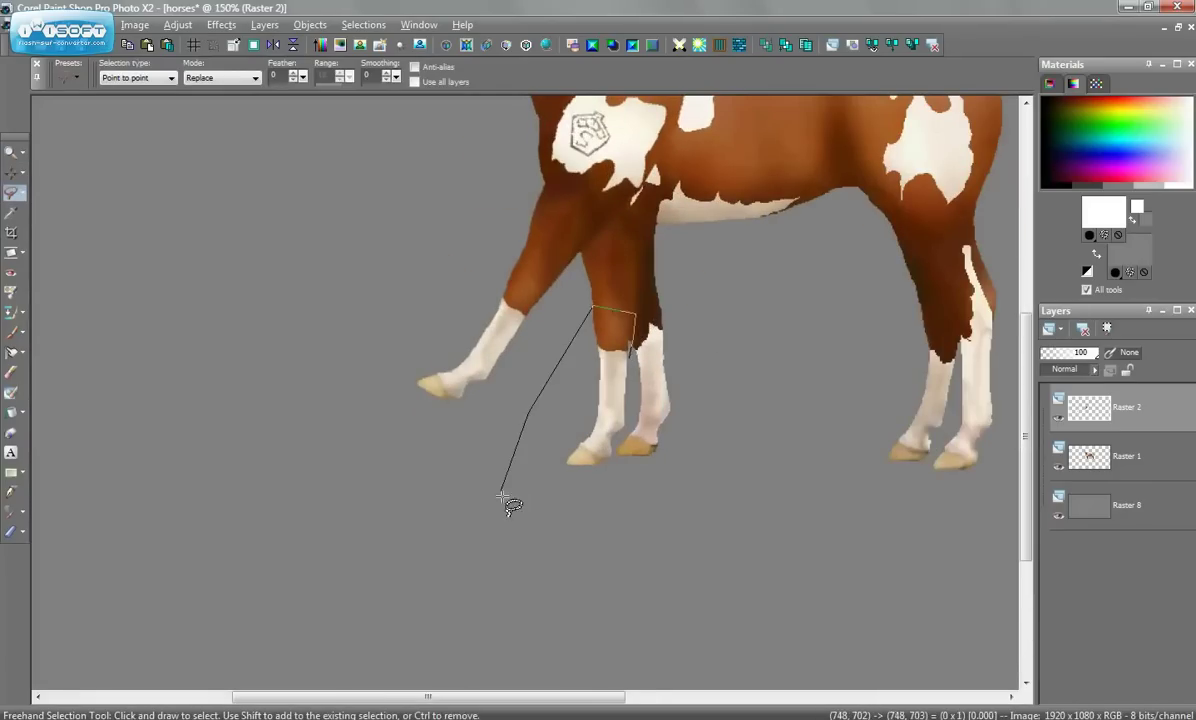
click(500, 491)
click(612, 492)
click(617, 451)
click(629, 423)
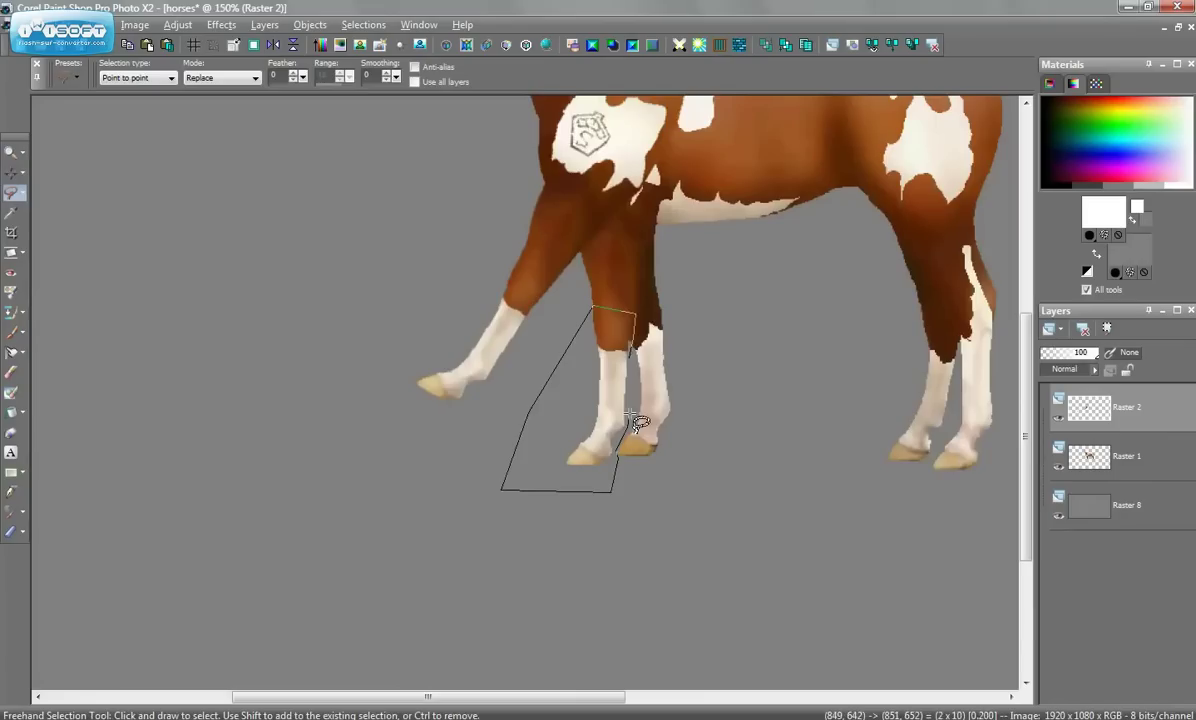
double_click(631, 384)
Copy the selected lower leg from Raster 1 and paste it as a new layer above Raster 2.
click(1081, 457)
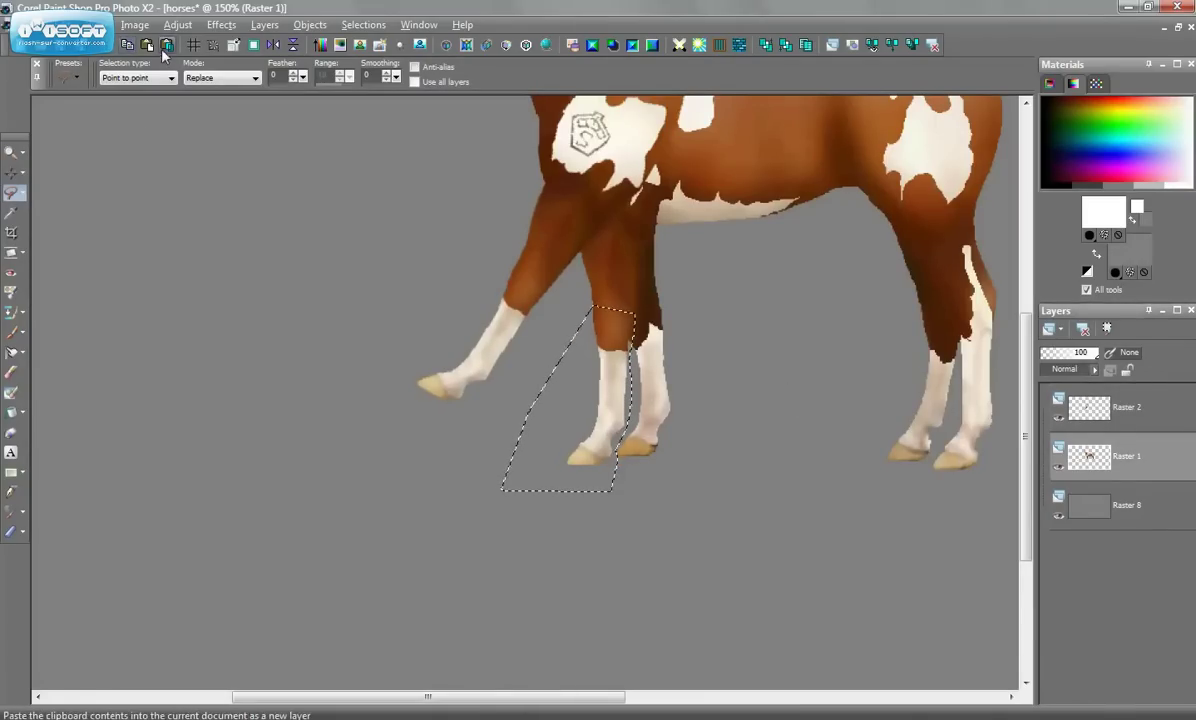
key(ctrl+d)
click(1100, 411)
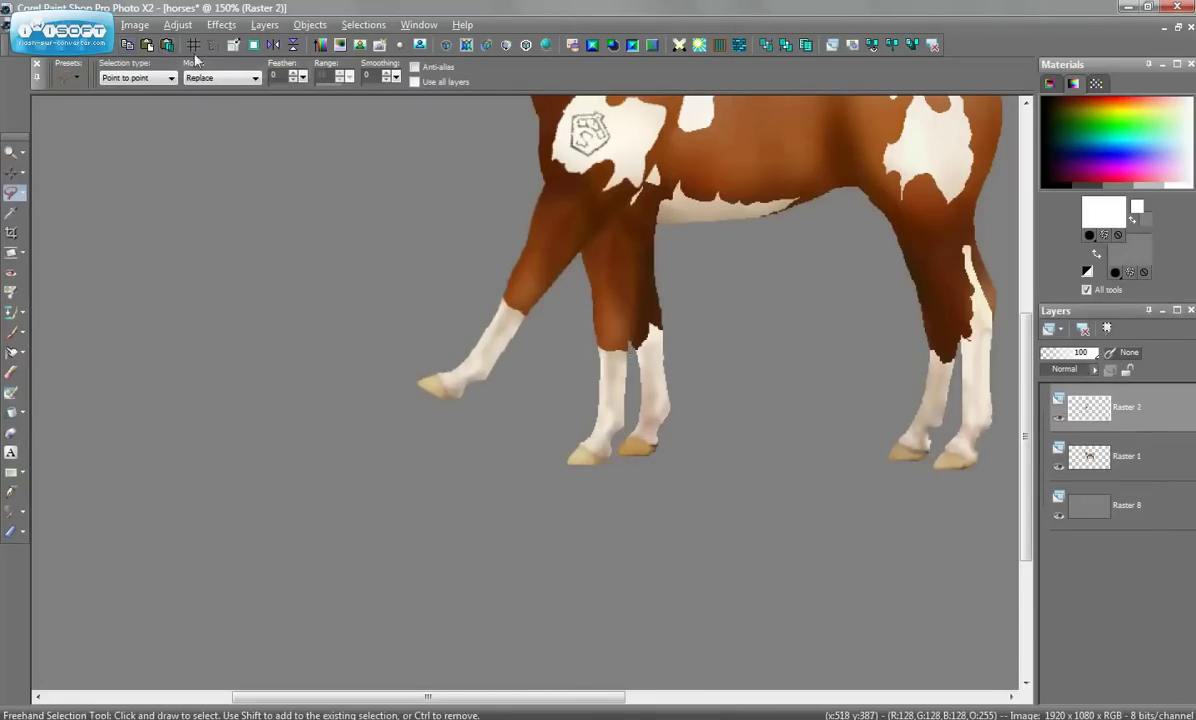
key(ctrl+l)
Move the pasted lower-leg piece beside the standing legs and rotate it 20 degrees to the right.
click(13, 172)
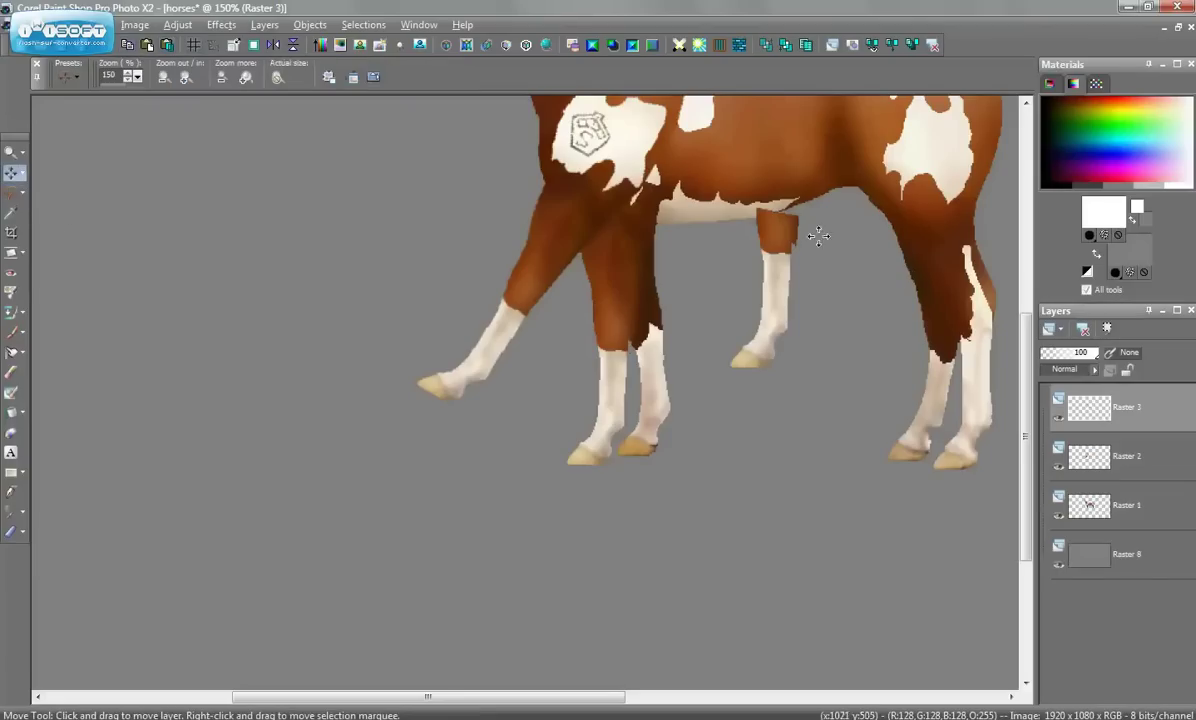
drag(818, 235, 755, 312)
key(ctrl+r)
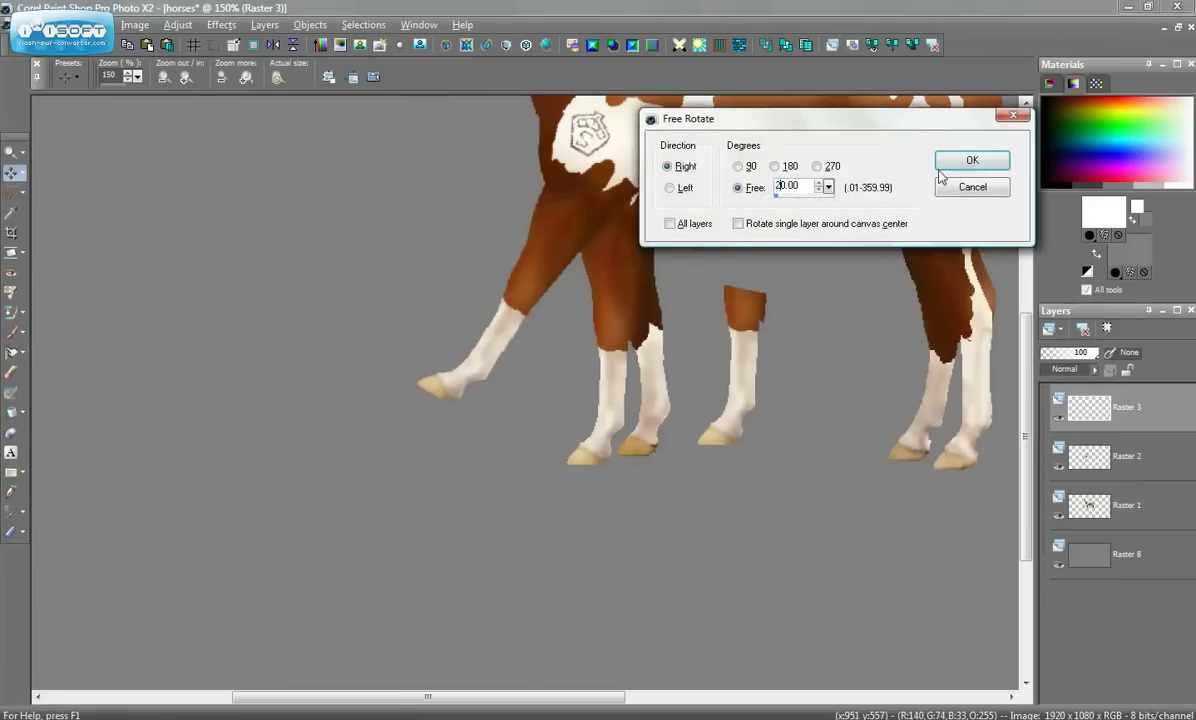
click(942, 164)
Try the rotated lower-leg piece over the raised leg's lower half, and delete its layer.
drag(758, 340, 526, 310)
scroll(526, 310, down, 1)
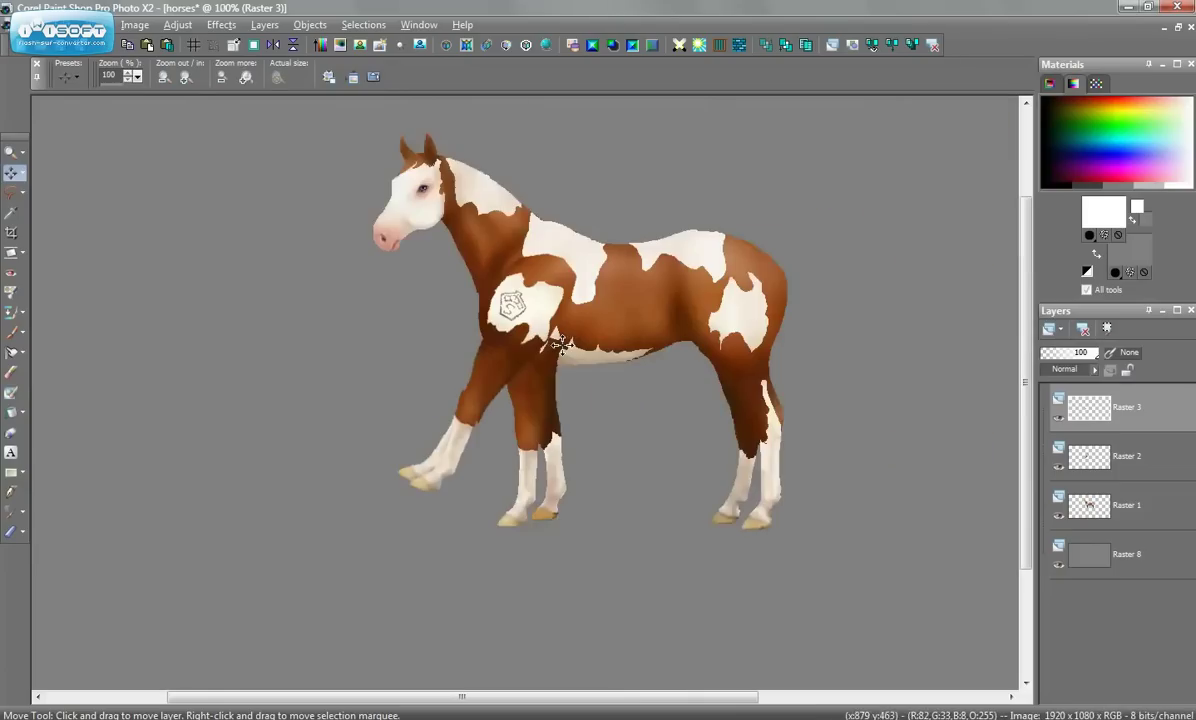
scroll(551, 391, down, 1)
drag(486, 399, 461, 427)
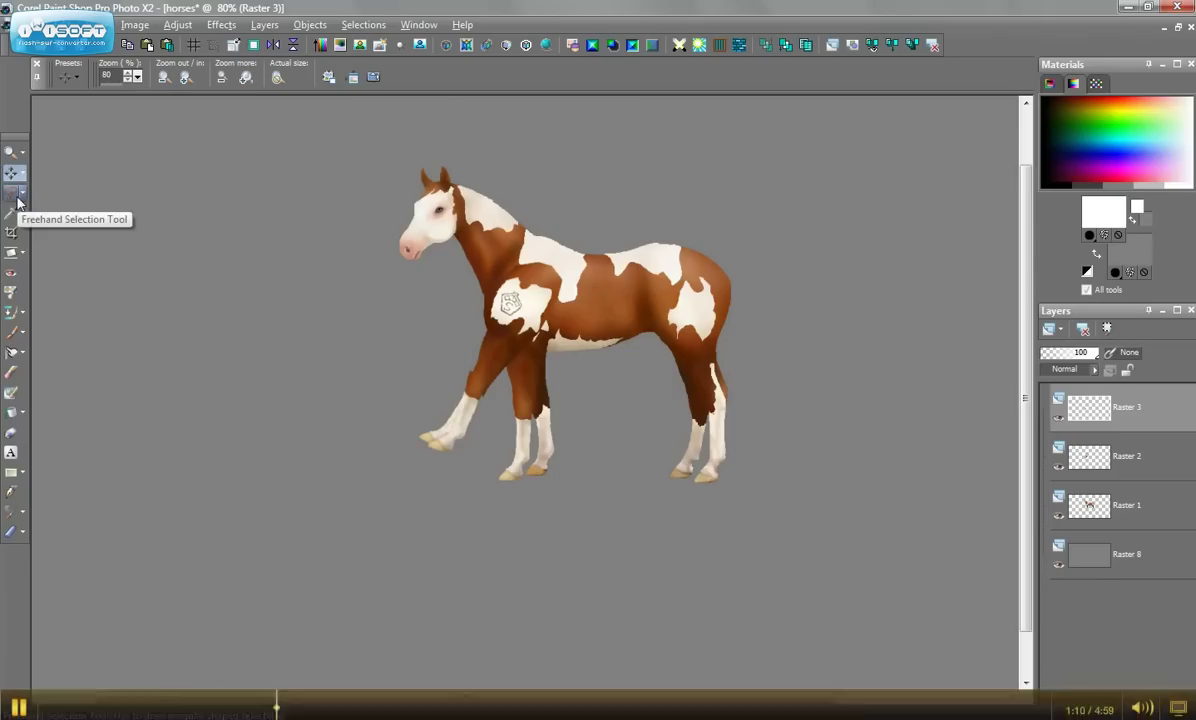
click(932, 46)
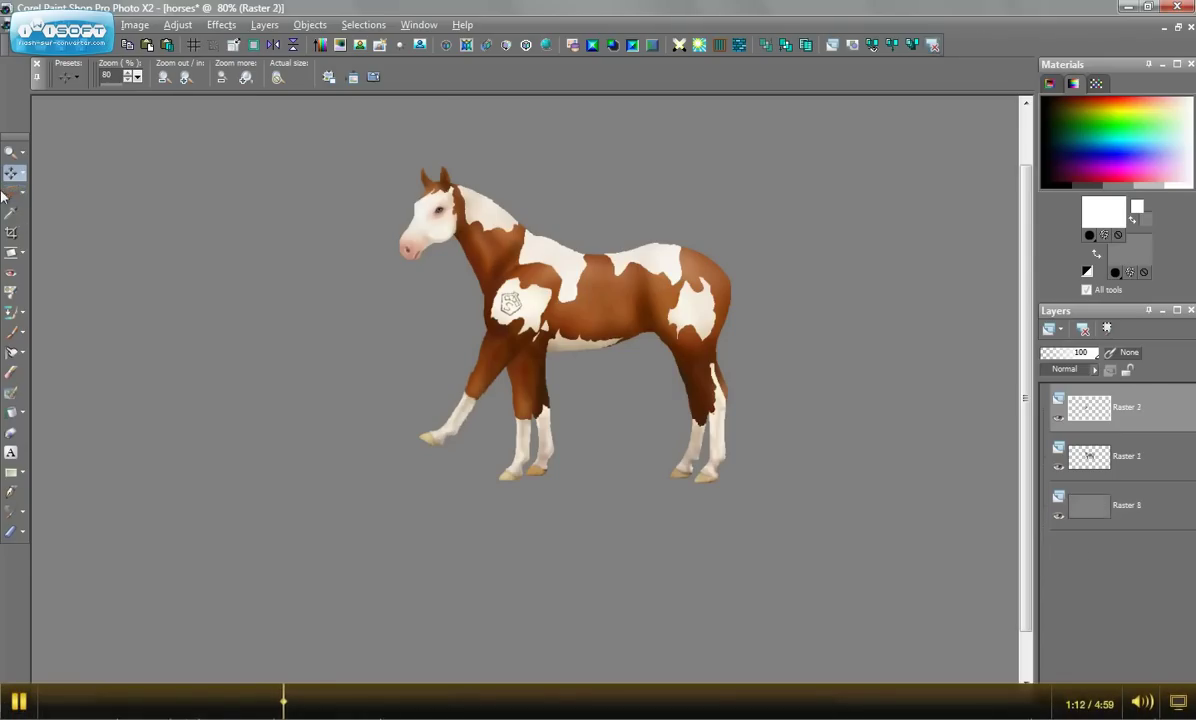
Outline the hoof and fetlock of the standing near front leg and paste a copy from Raster 1 as a new layer.
click(15, 195)
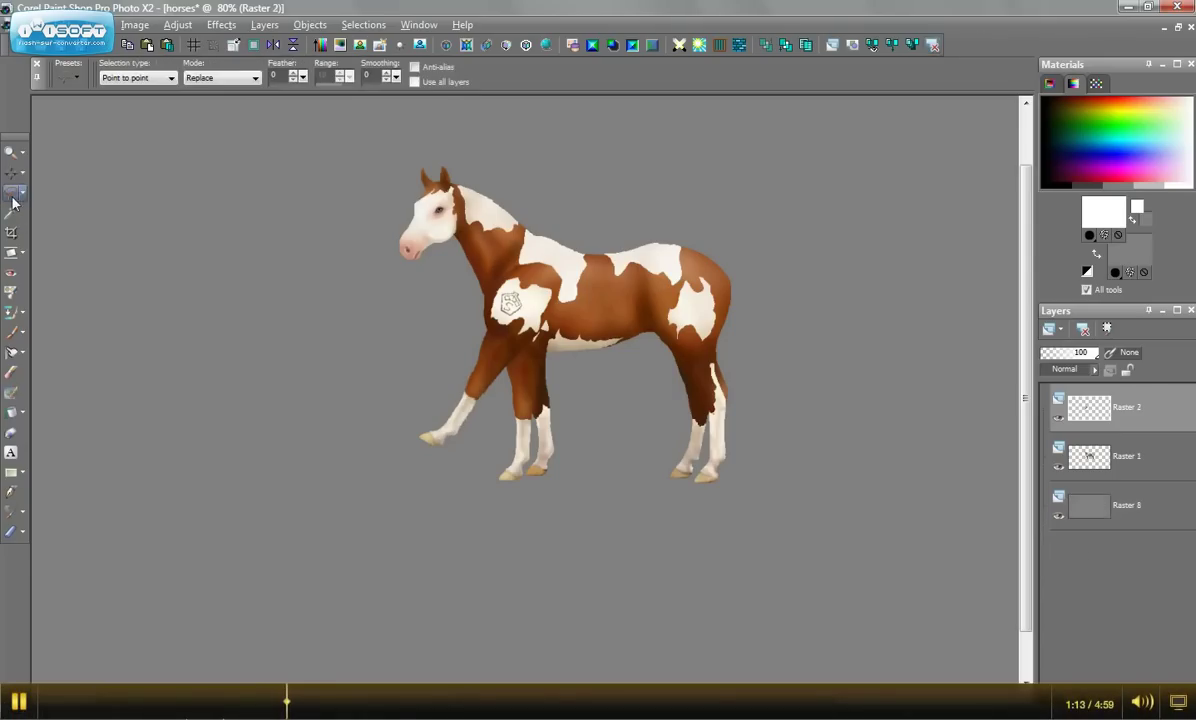
click(529, 448)
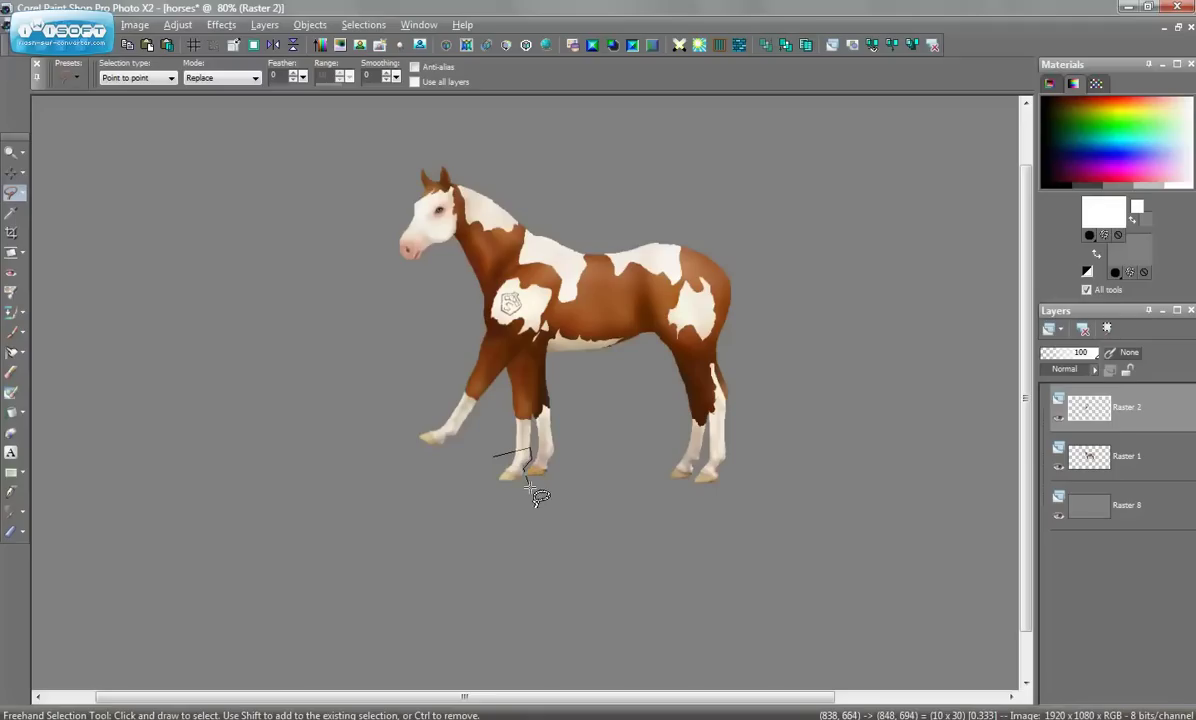
click(531, 489)
double_click(444, 511)
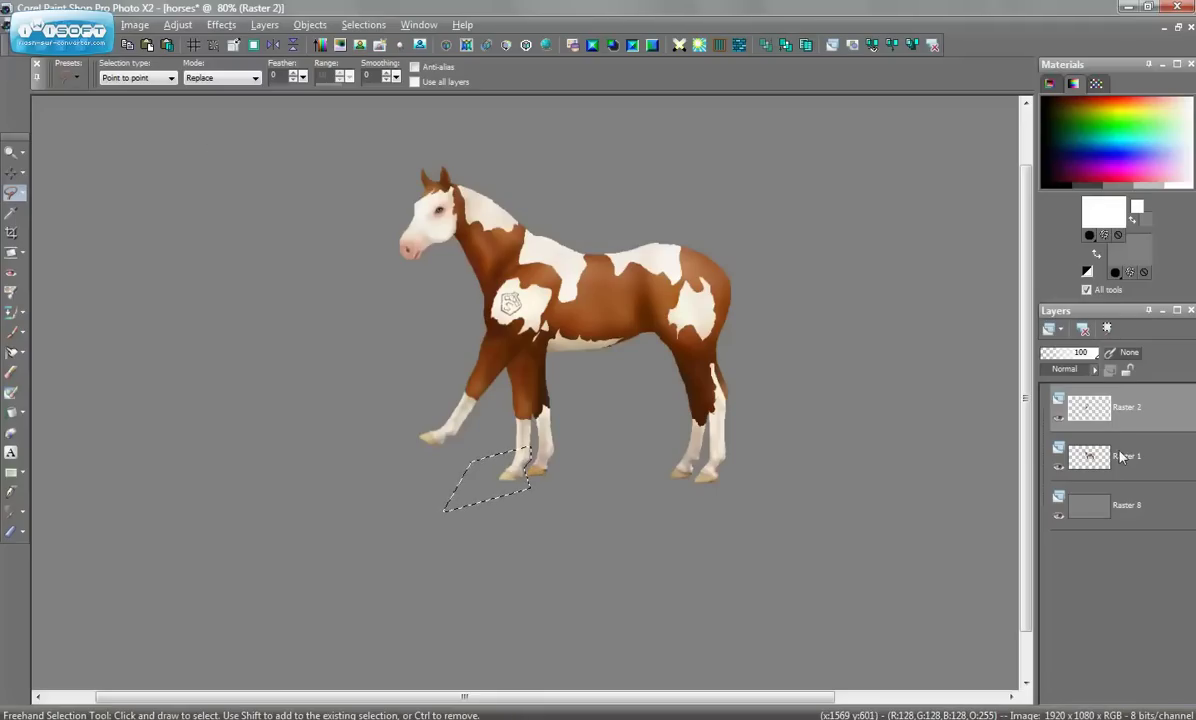
click(1120, 457)
click(127, 46)
click(167, 46)
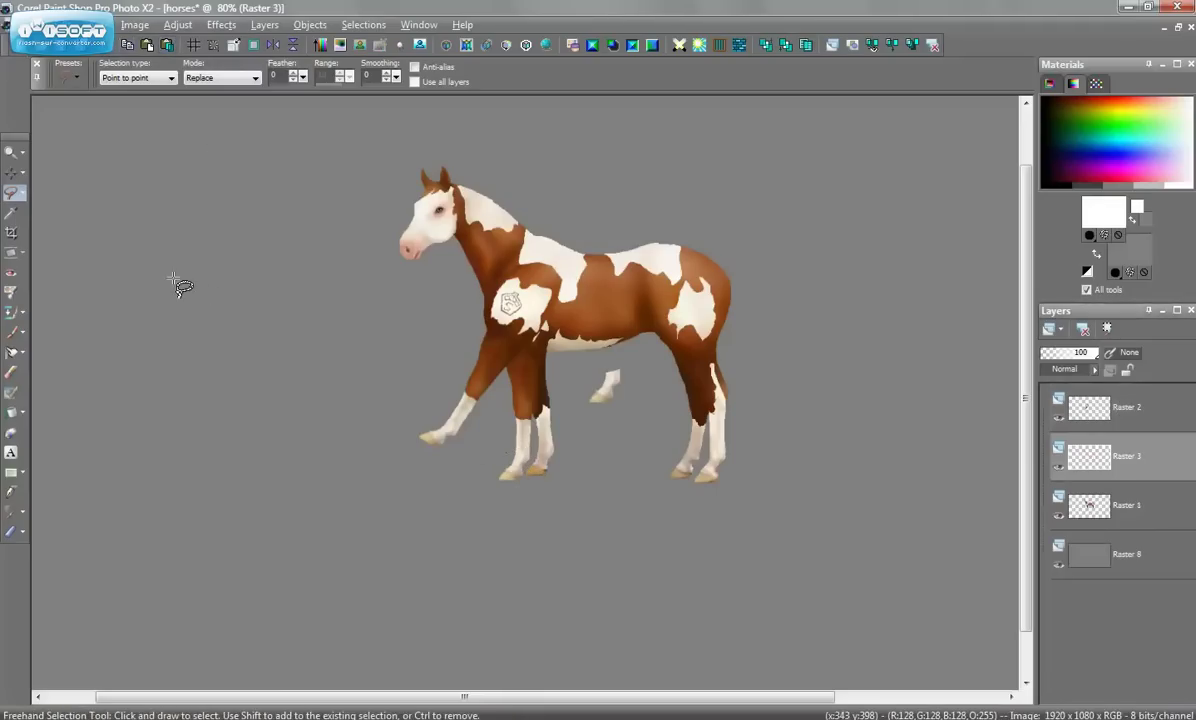
Place the copied hoof over the end of the raised leg and bring its layer above the raised-leg layer.
click(13, 172)
drag(611, 380, 457, 428)
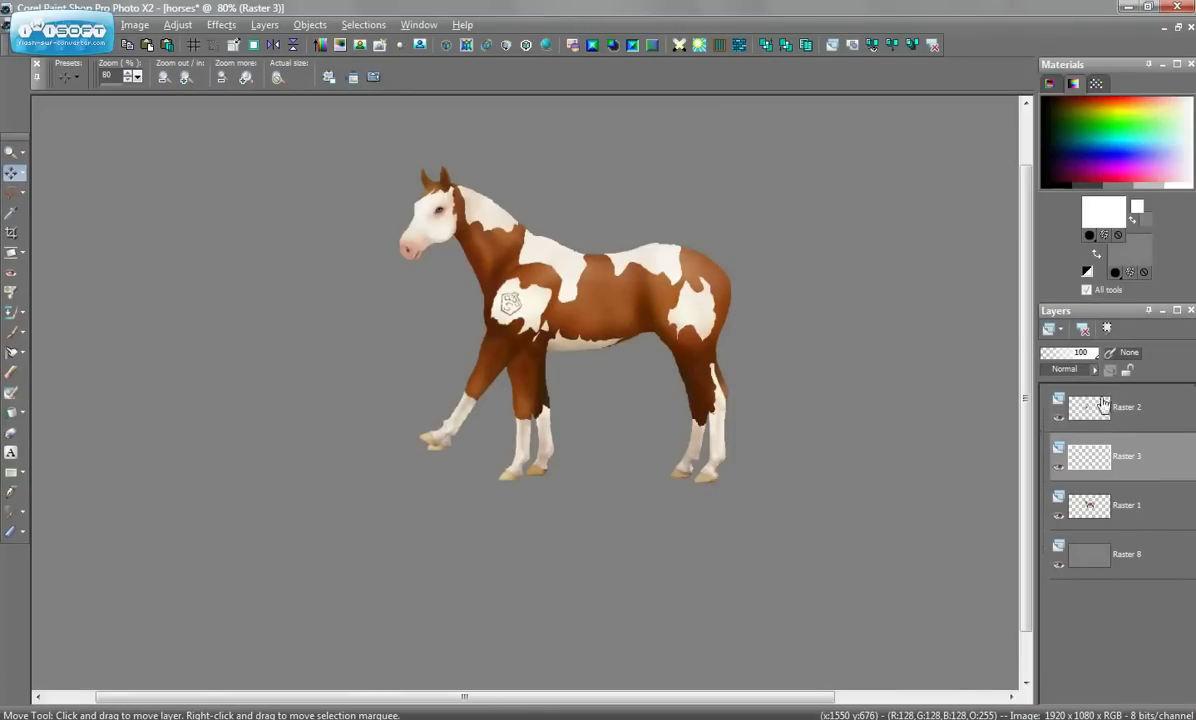
drag(1103, 404, 1100, 402)
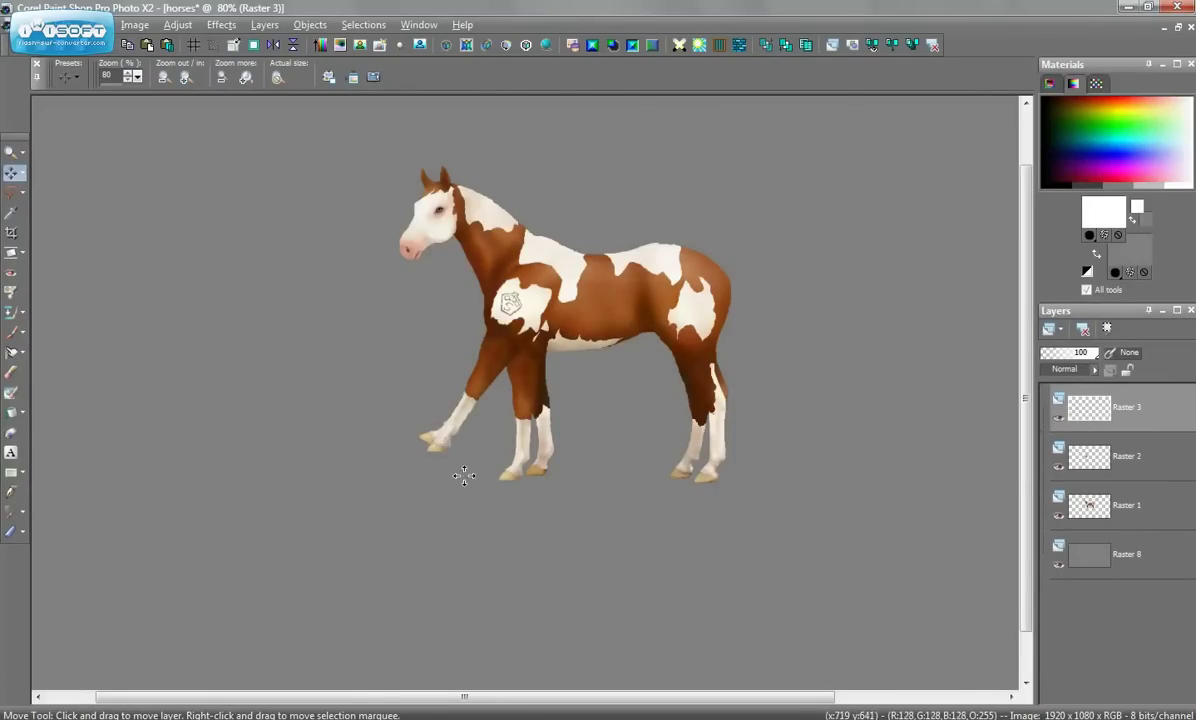
scroll(462, 449, up, 8)
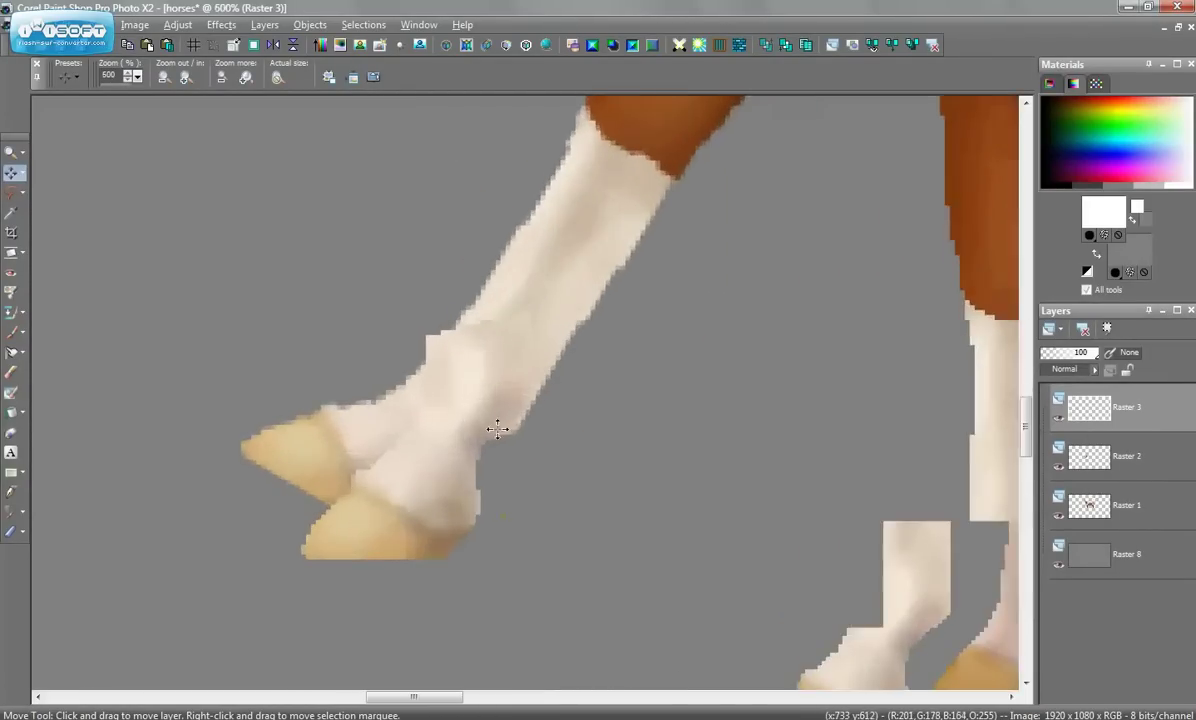
drag(484, 347, 475, 366)
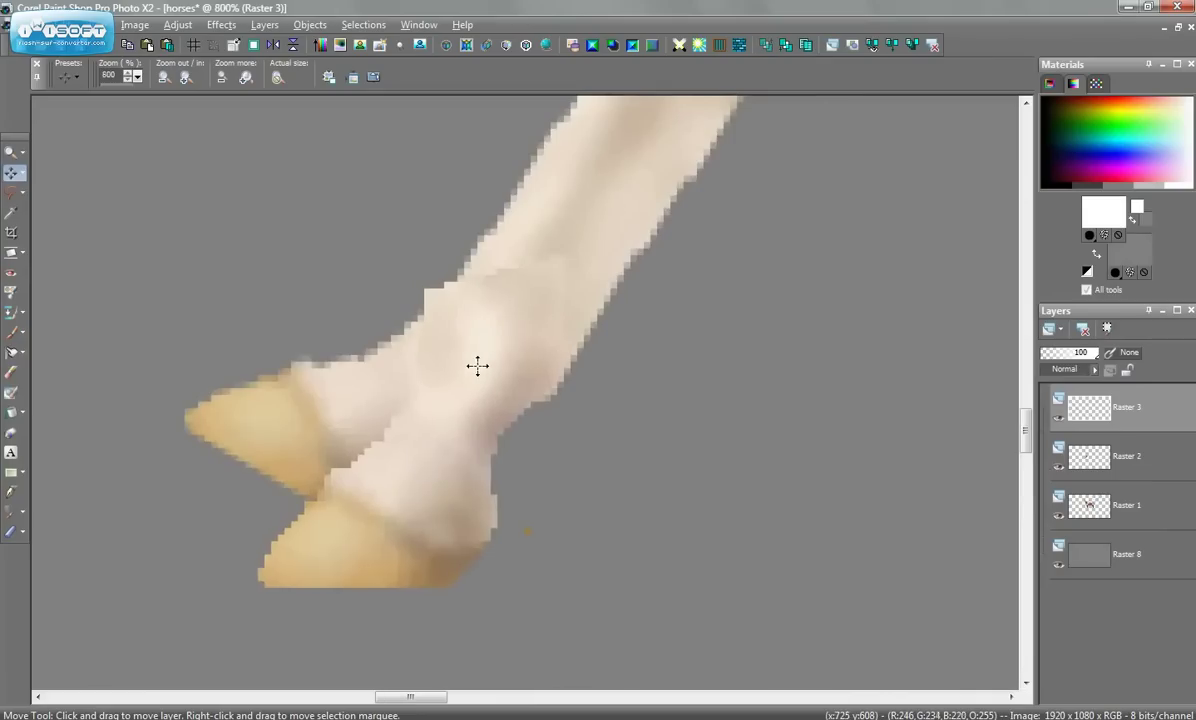
Select the square corner of the hoof piece protruding in front of the raised leg, delete it and deselect.
click(11, 192)
click(490, 203)
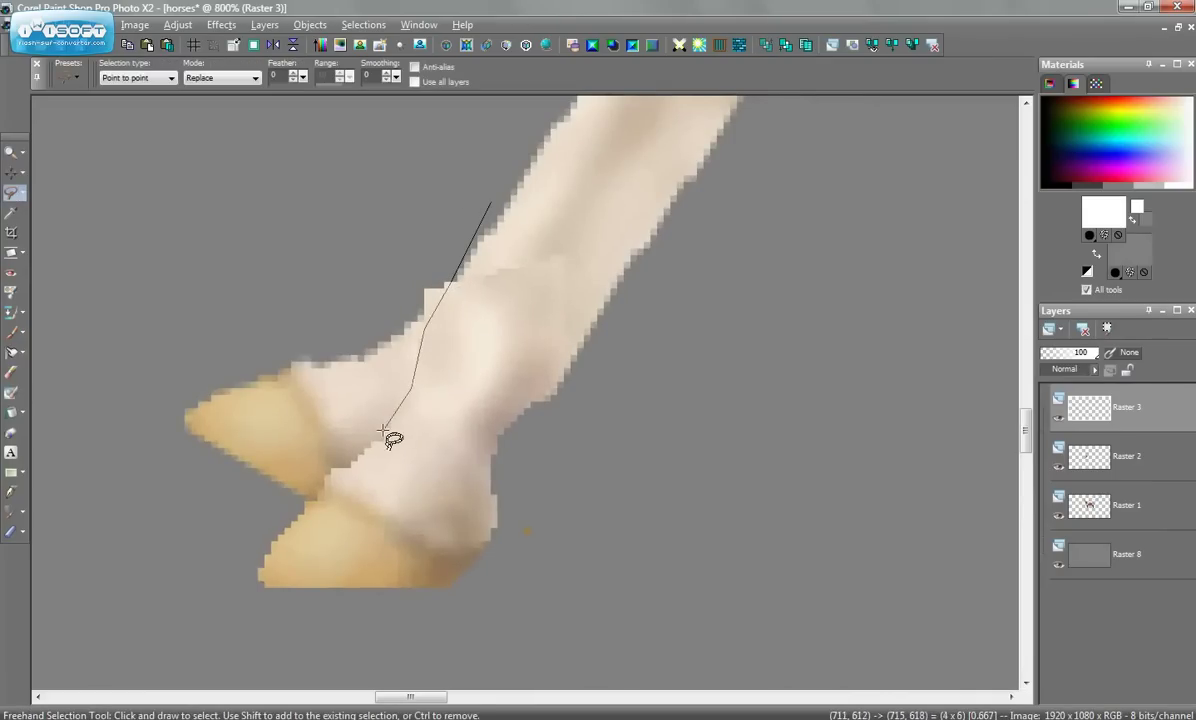
click(187, 302)
click(286, 165)
double_click(392, 181)
key(Delete)
key(ctrl+d)
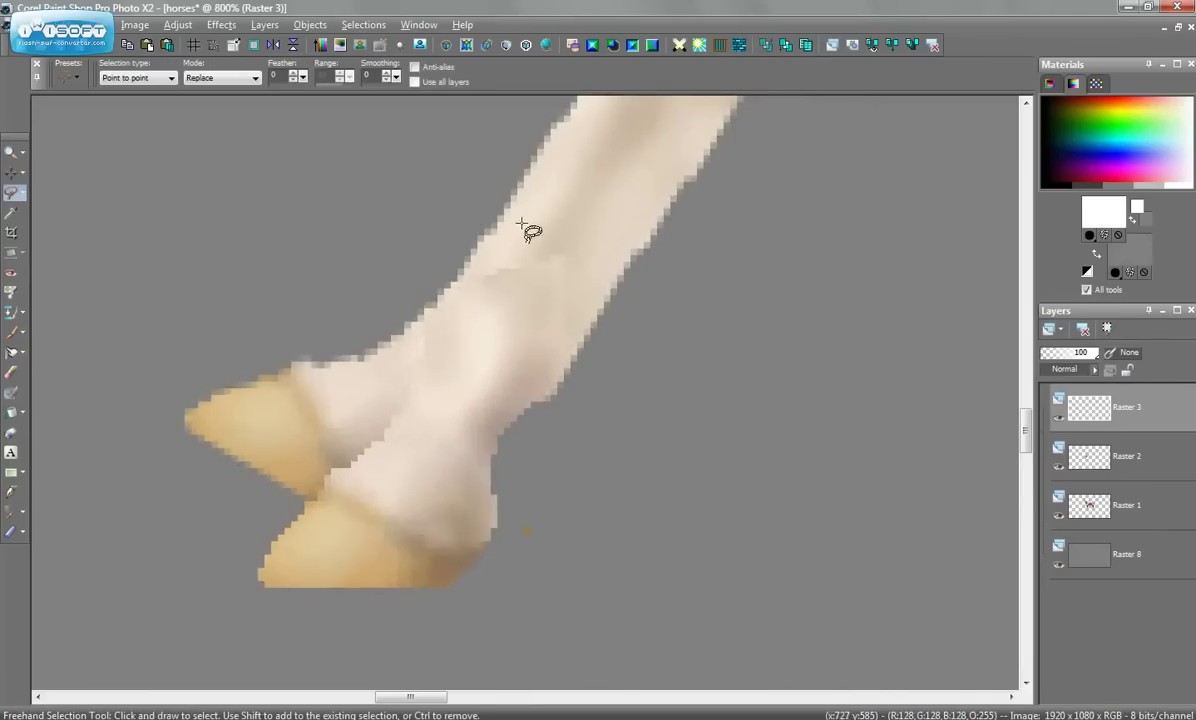
On Raster 2, outline the raised leg's original tilted hoof and fetlock, delete them and clear the selection.
click(1069, 465)
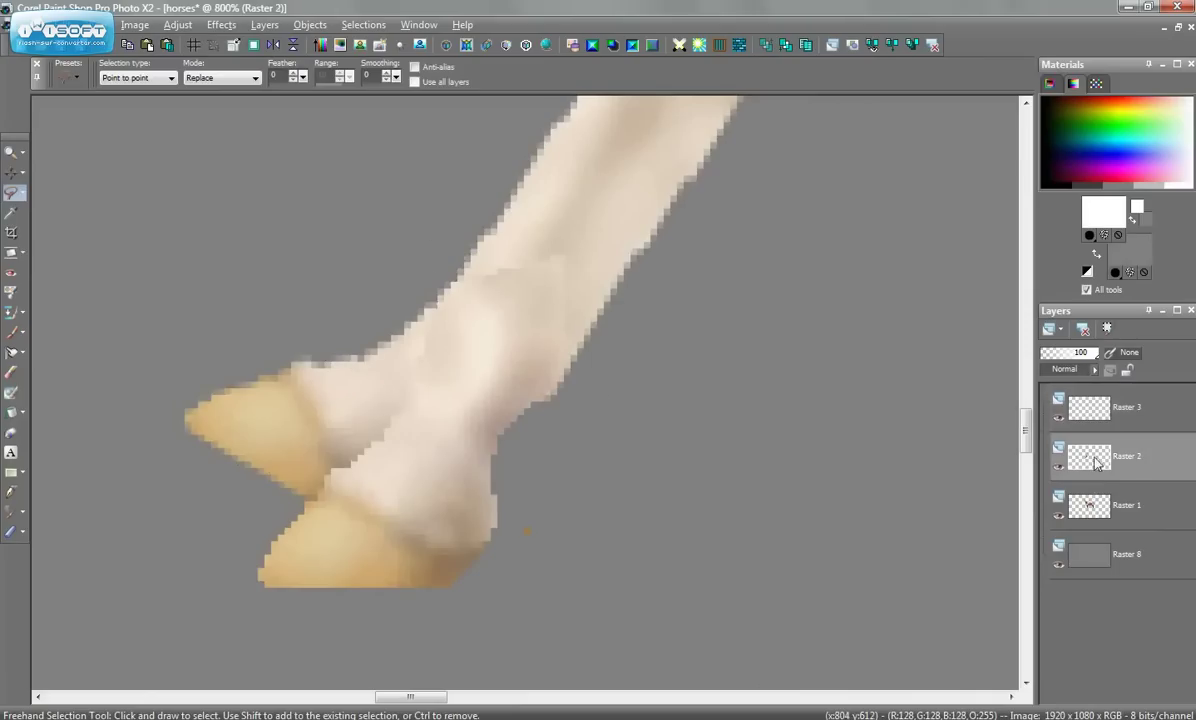
click(448, 284)
click(472, 374)
click(372, 509)
click(262, 559)
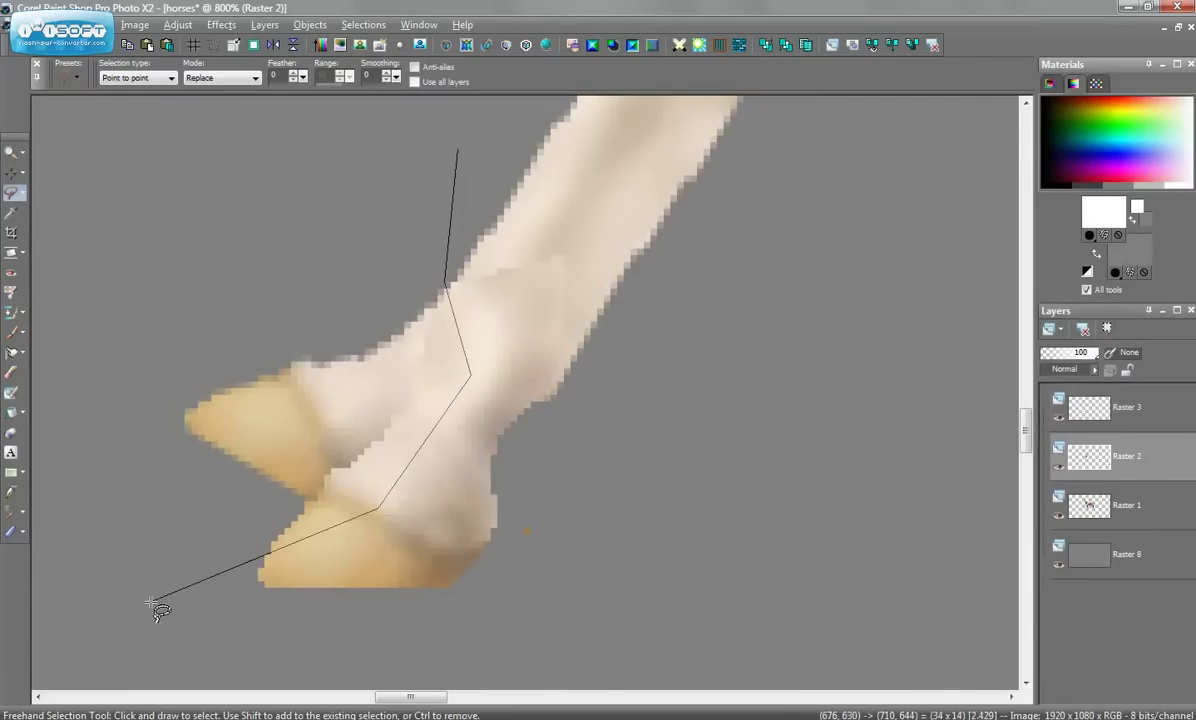
click(152, 599)
click(117, 264)
double_click(259, 161)
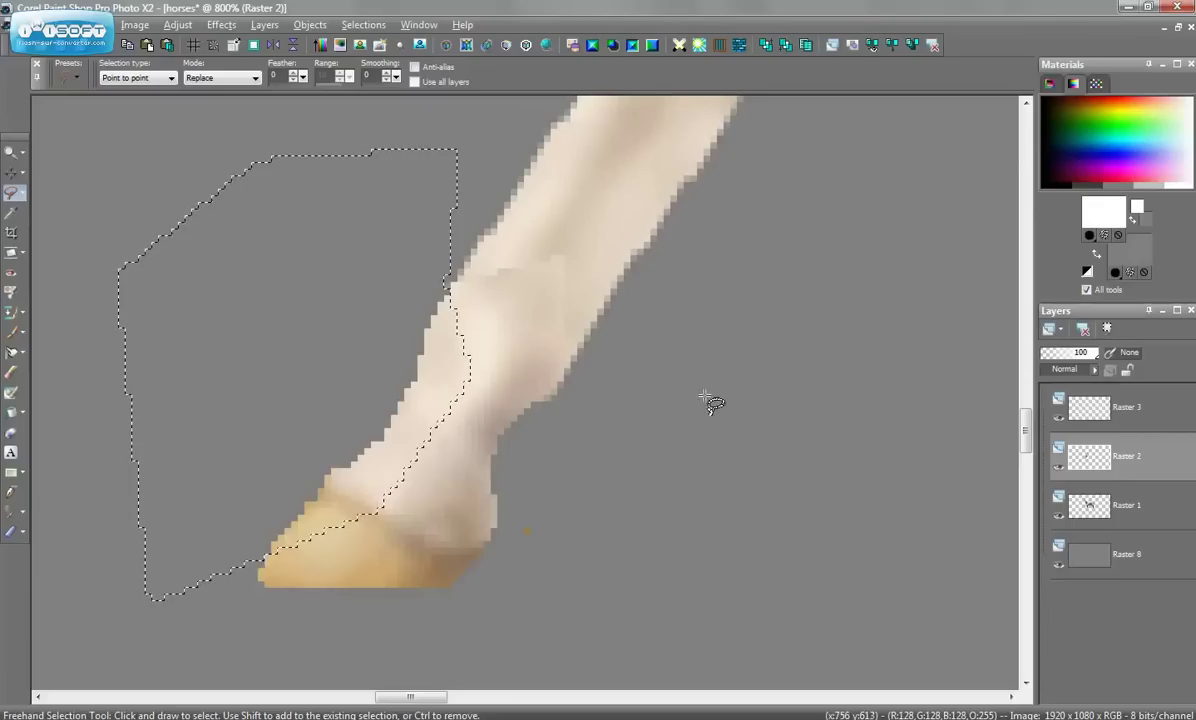
key(ctrl+d)
On Raster 2, smudge the upper edge of the raised leg's shoulder piece where it meets the white back patch.
scroll(596, 365, down, 2)
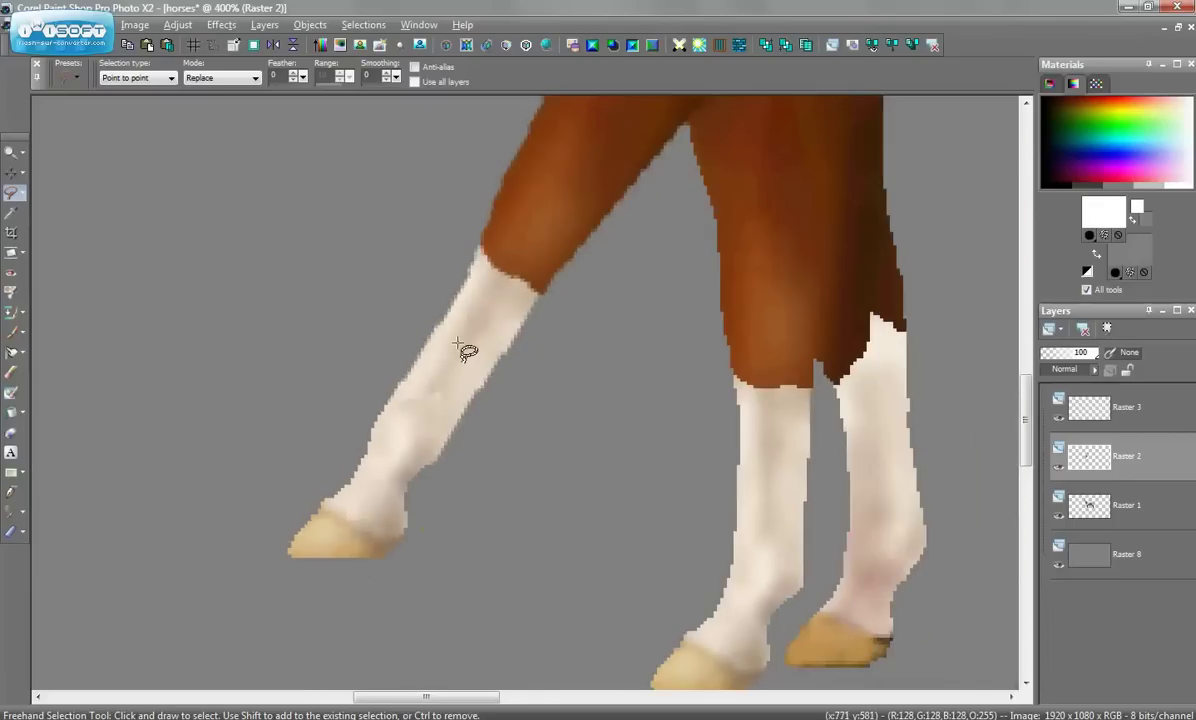
scroll(465, 350, down, 2)
click(12, 352)
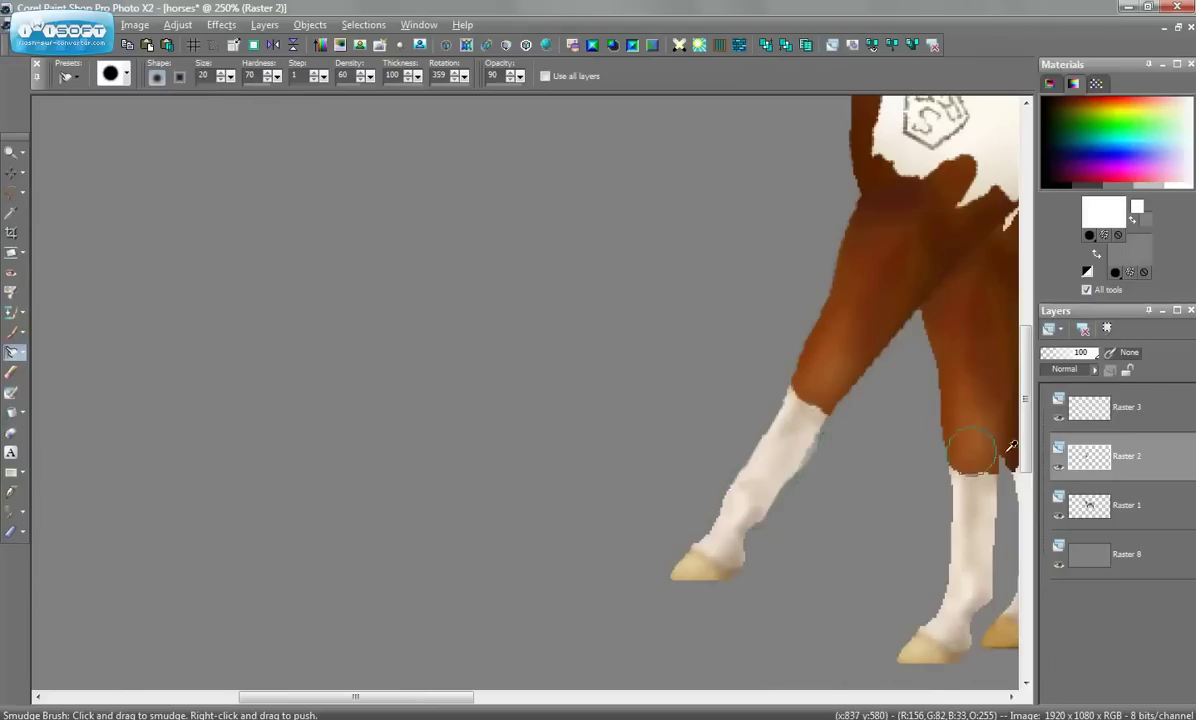
click(1075, 410)
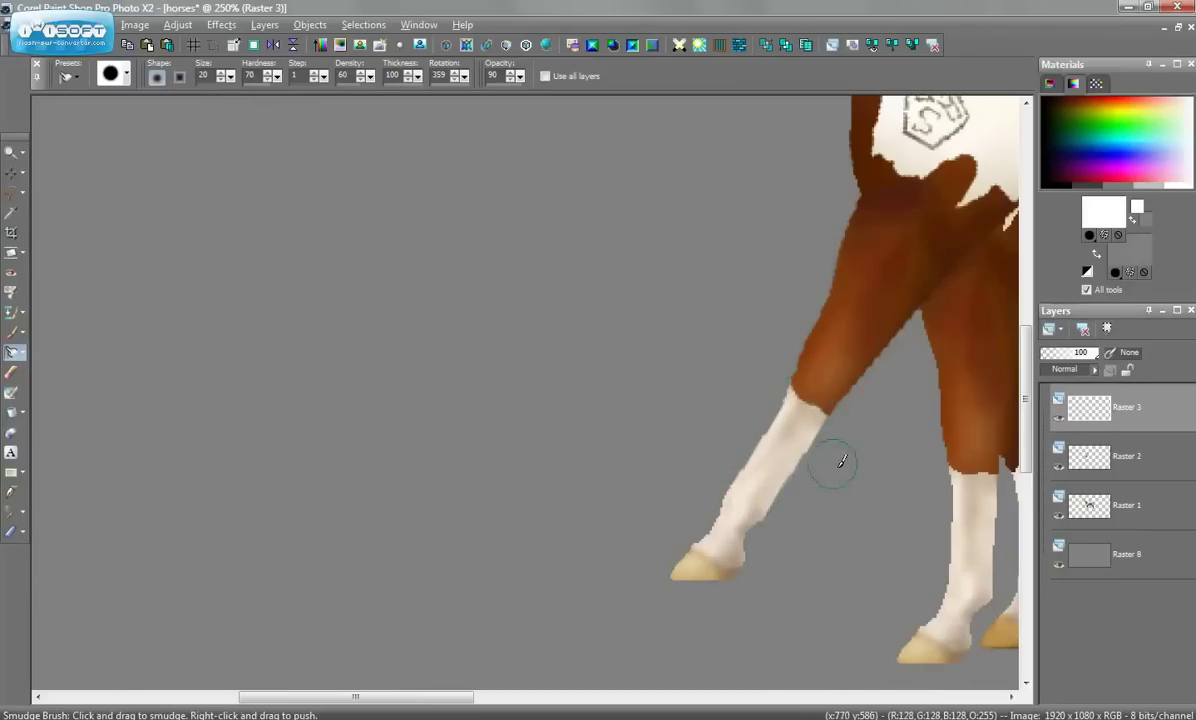
scroll(720, 520, down, 4)
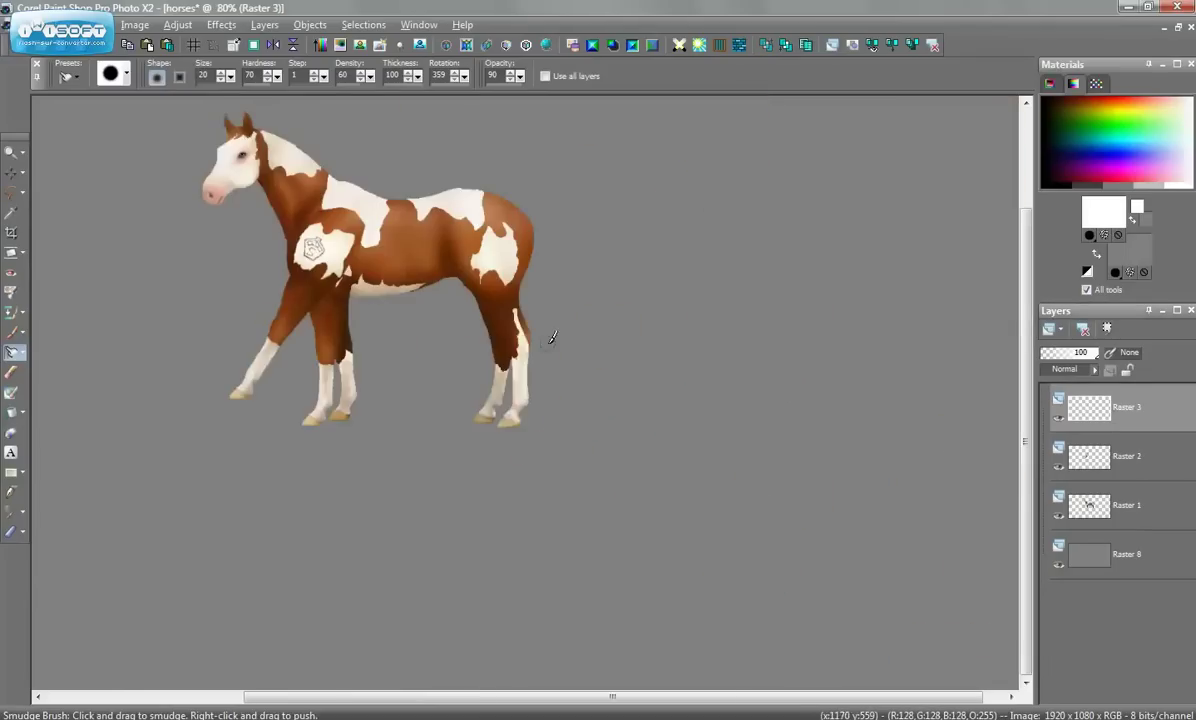
scroll(526, 374, up, 4)
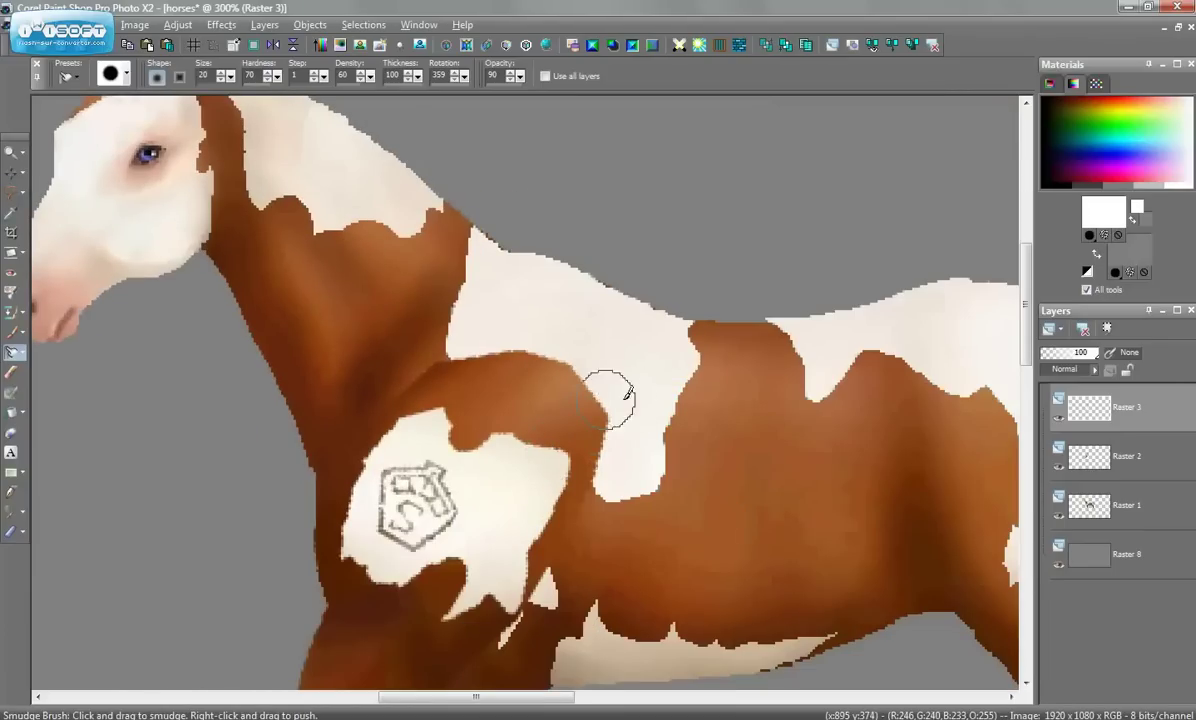
click(1071, 451)
mouse_move(475, 315)
mouse_down()
mouse_move(474, 388)
mouse_move(486, 333)
mouse_move(516, 330)
mouse_move(504, 388)
mouse_move(530, 335)
mouse_move(510, 396)
mouse_move(546, 401)
mouse_move(588, 360)
mouse_move(530, 394)
mouse_move(563, 340)
mouse_move(568, 378)
mouse_move(610, 386)
mouse_move(565, 410)
mouse_move(575, 428)
mouse_move(626, 416)
mouse_move(591, 456)
mouse_move(636, 448)
mouse_move(596, 465)
mouse_move(604, 428)
mouse_move(580, 378)
mouse_move(601, 373)
mouse_move(535, 397)
mouse_up()
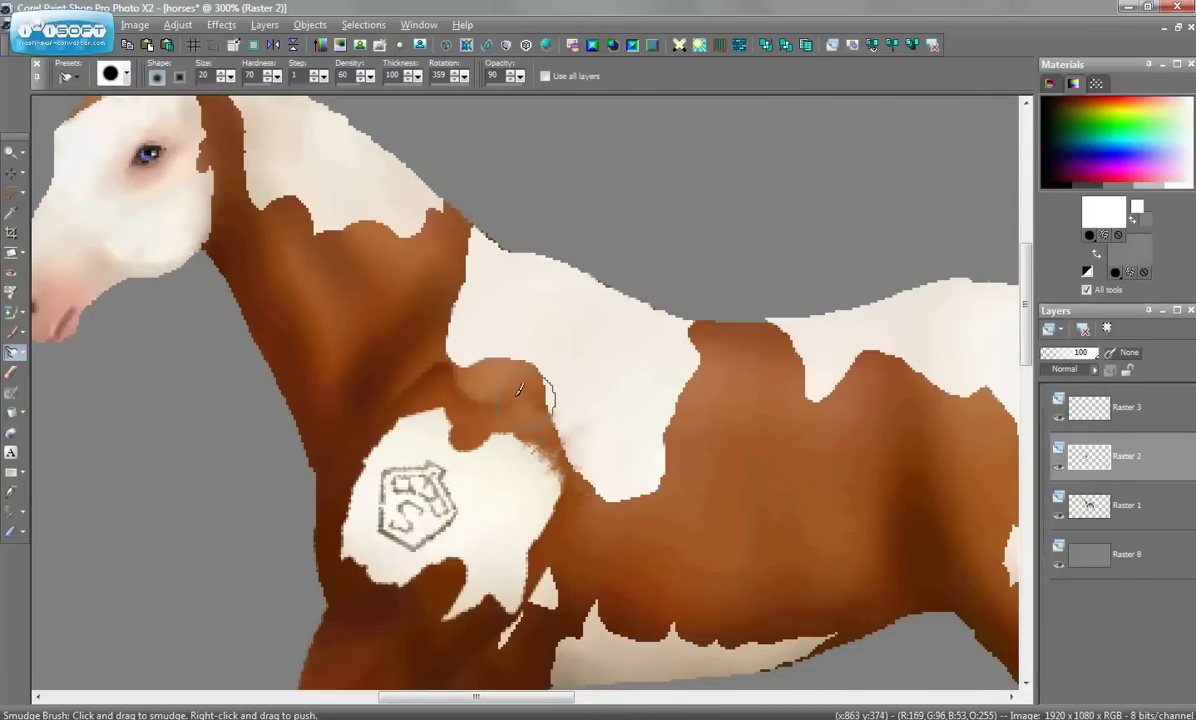
scroll(400, 416, down, 3)
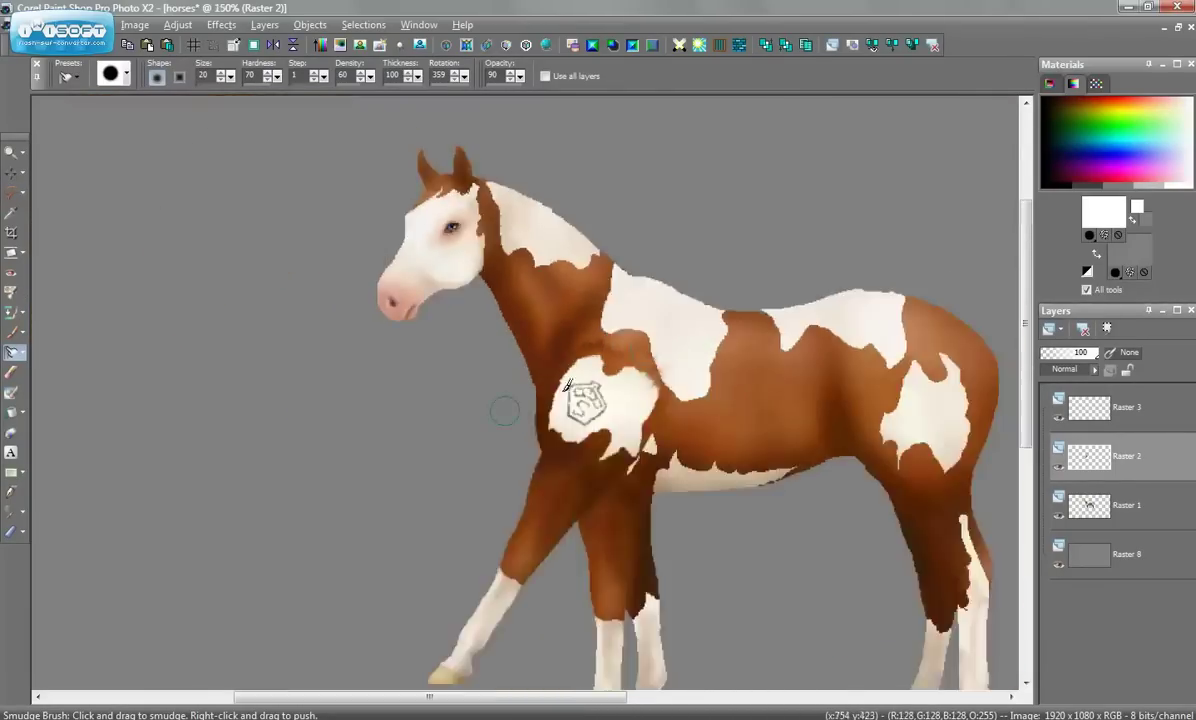
scroll(507, 419, up, 4)
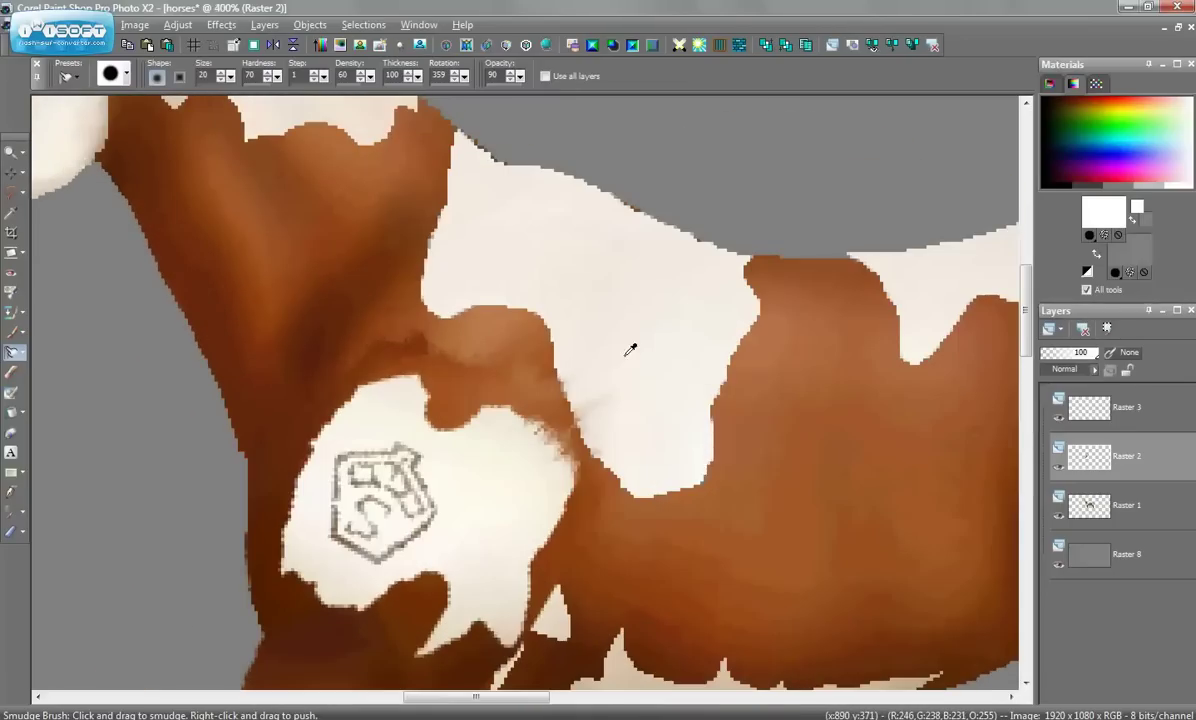
Undo the last smudge strokes and smudge the shoulder piece's rear edge beside the white back patch again.
key(ctrl+z)
key(ctrl+z)
mouse_move(650, 432)
mouse_down()
mouse_move(604, 418)
mouse_move(587, 386)
mouse_move(606, 392)
mouse_up()
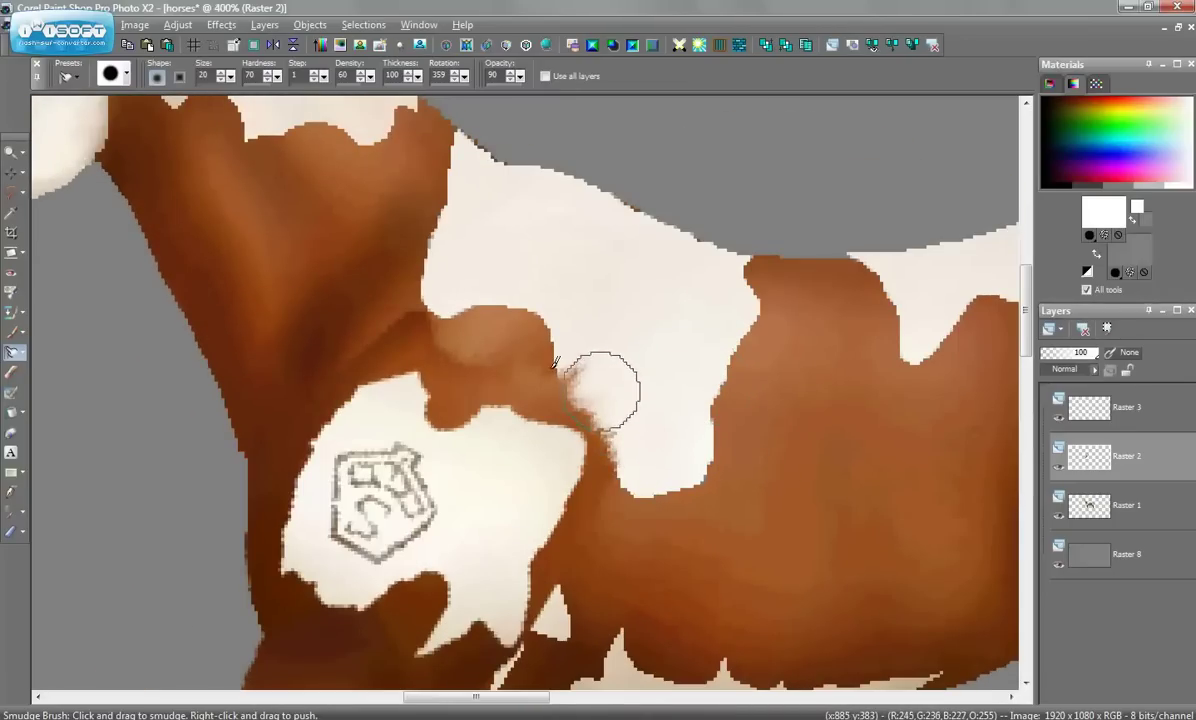
Outline the smudged overhang on the white back patch with the freehand selection, delete it from Raster 2 and deselect.
click(22, 192)
click(88, 213)
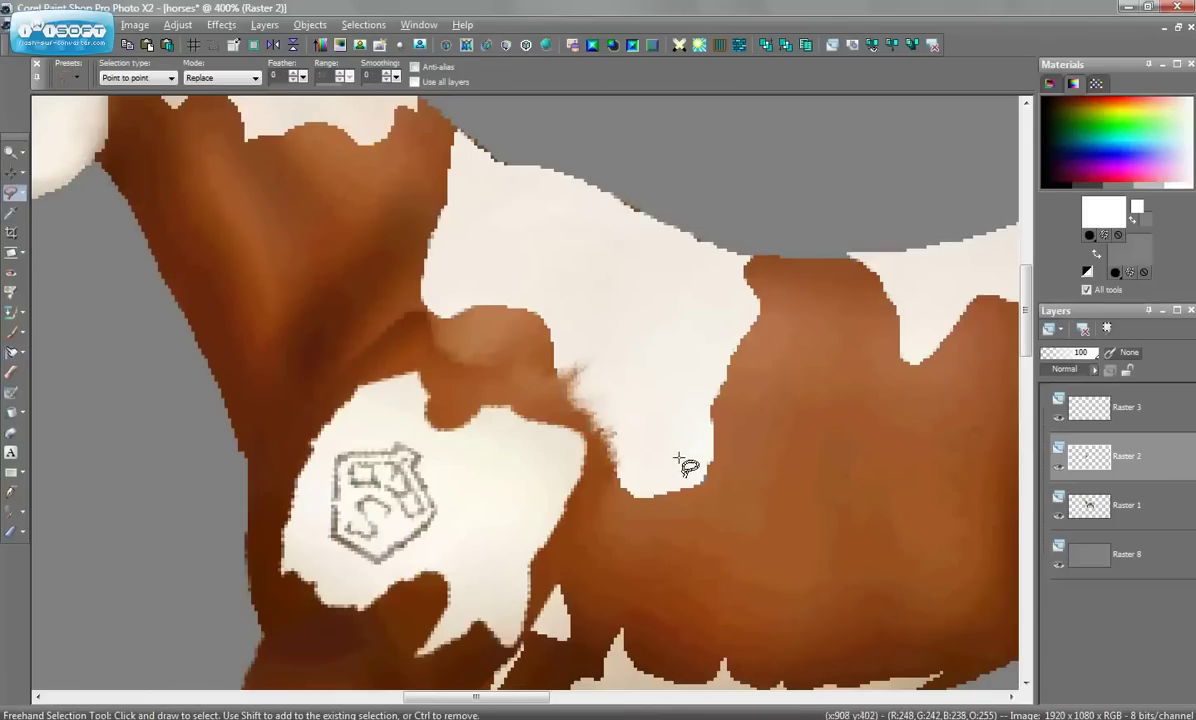
click(628, 306)
double_click(662, 400)
key(Delete)
key(ctrl+d)
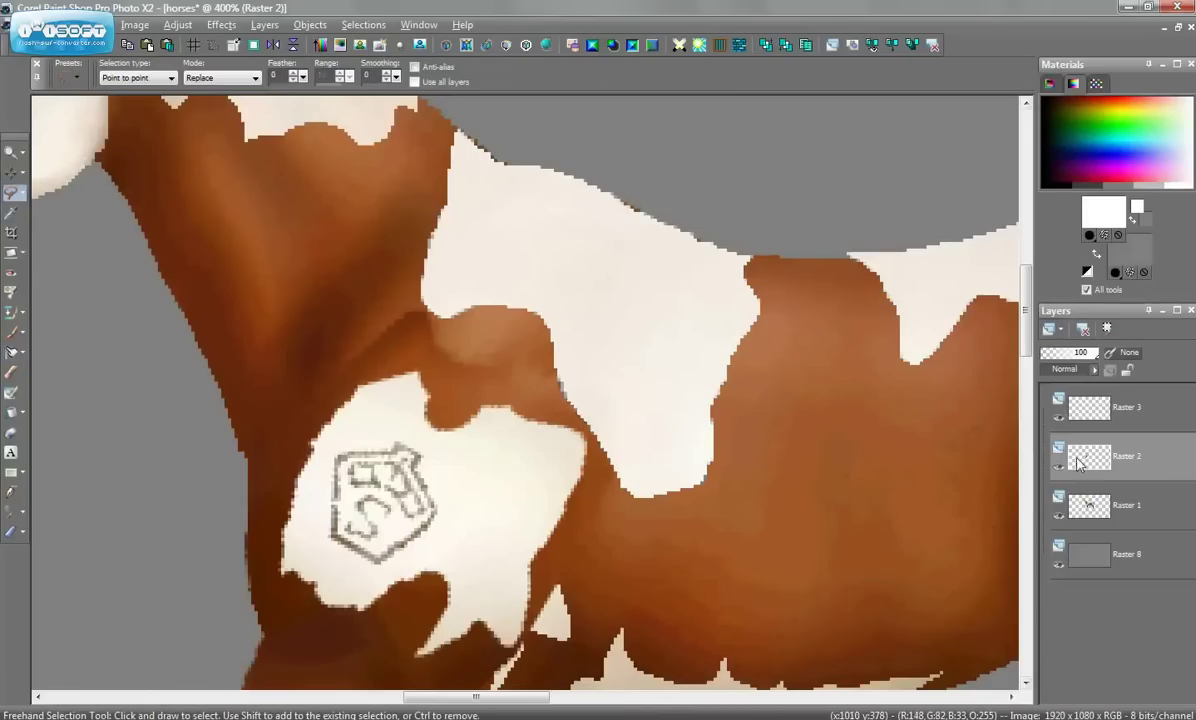
Set the opacity of Raster 2 to 50.
double_click(1078, 462)
double_click(530, 471)
text(50)
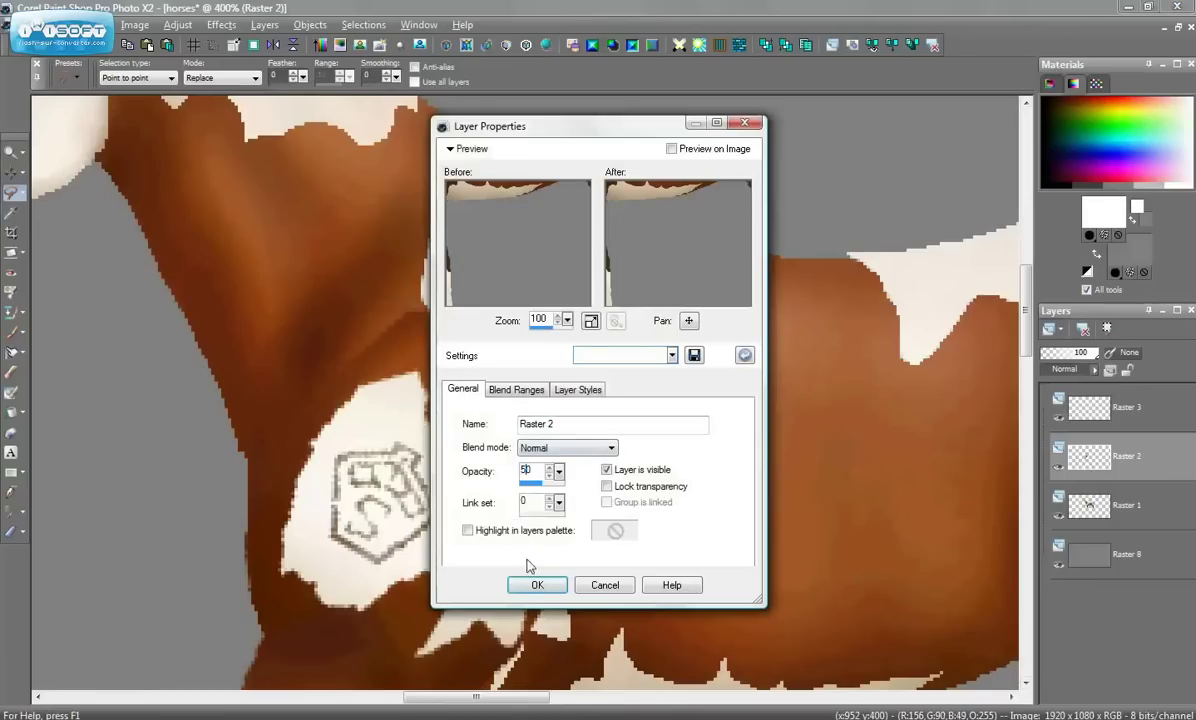
click(537, 585)
Outline the strip of the semi-transparent shoulder piece overlapping the white back patch's lower front edge, delete it and deselect.
scroll(636, 463, up, 6)
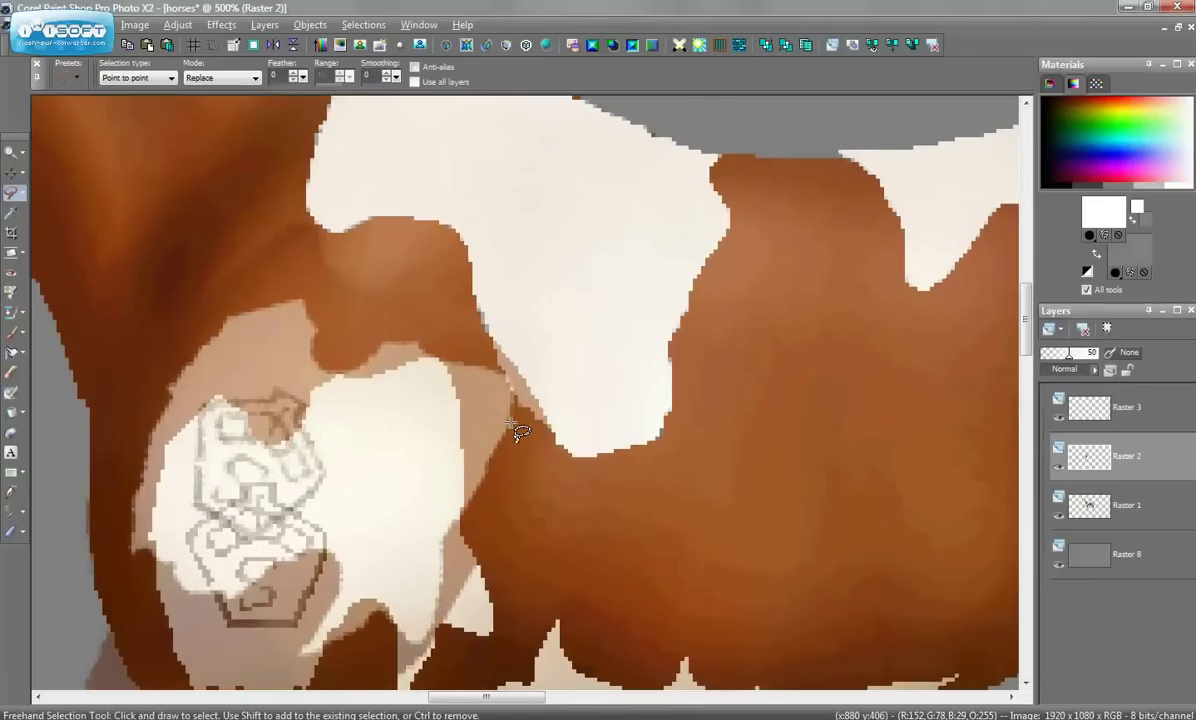
click(568, 383)
click(469, 466)
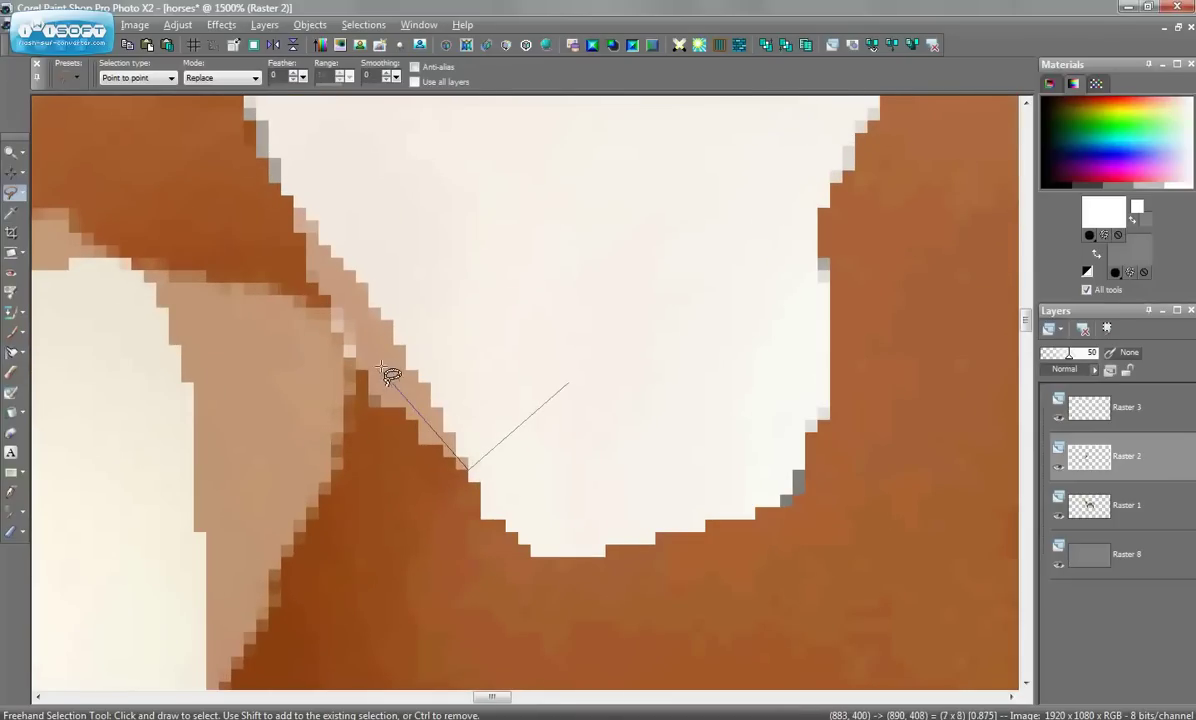
click(297, 209)
click(481, 195)
double_click(568, 262)
key(Delete)
key(ctrl+d)
scroll(545, 287, down, 1)
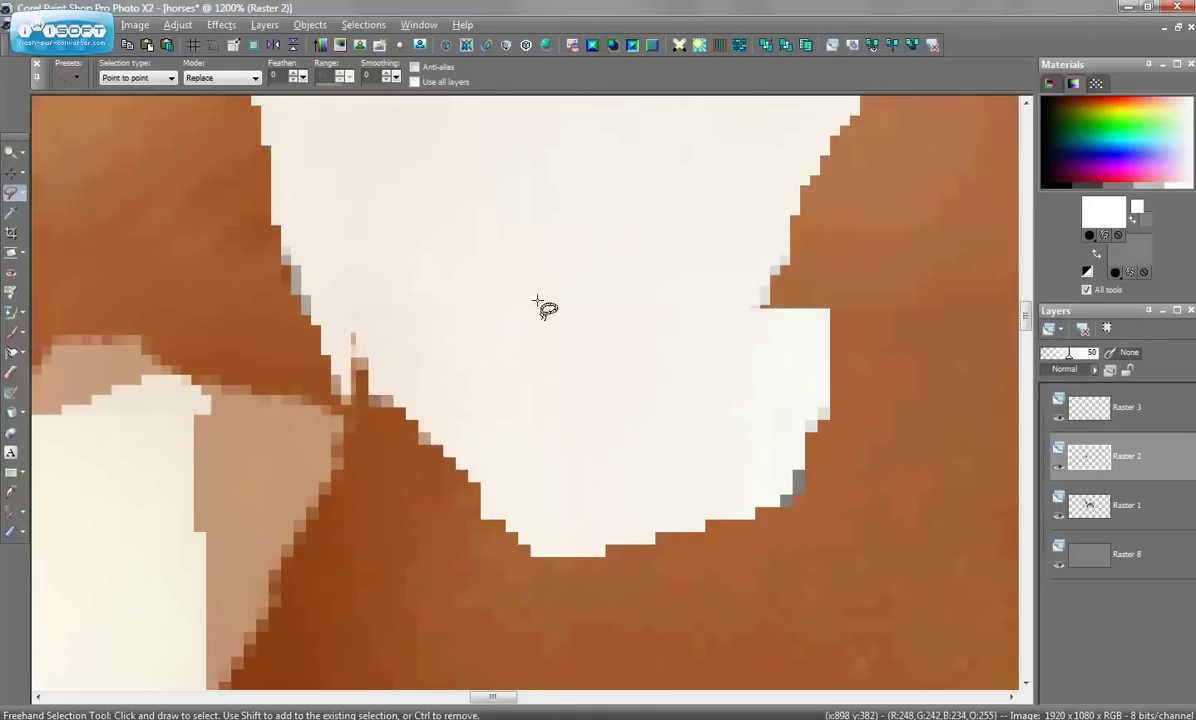
Restore the opacity of Raster 2 to 100.
scroll(537, 305, down, 10)
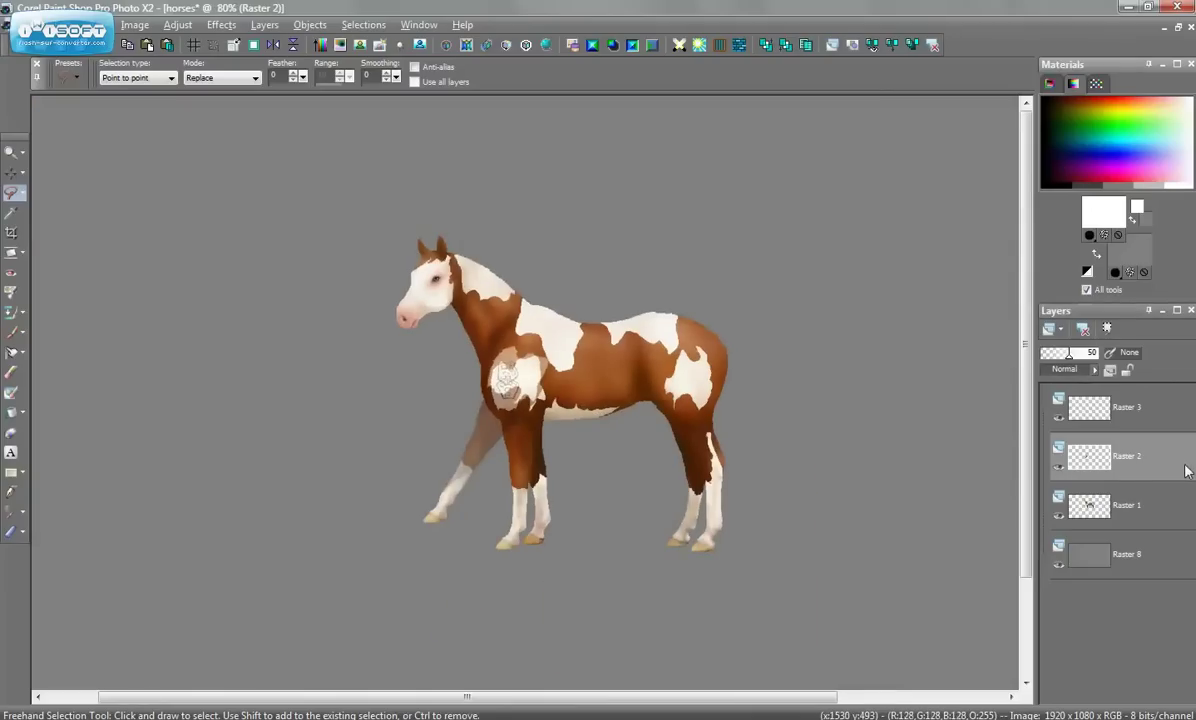
double_click(1186, 471)
drag(558, 471, 729, 509)
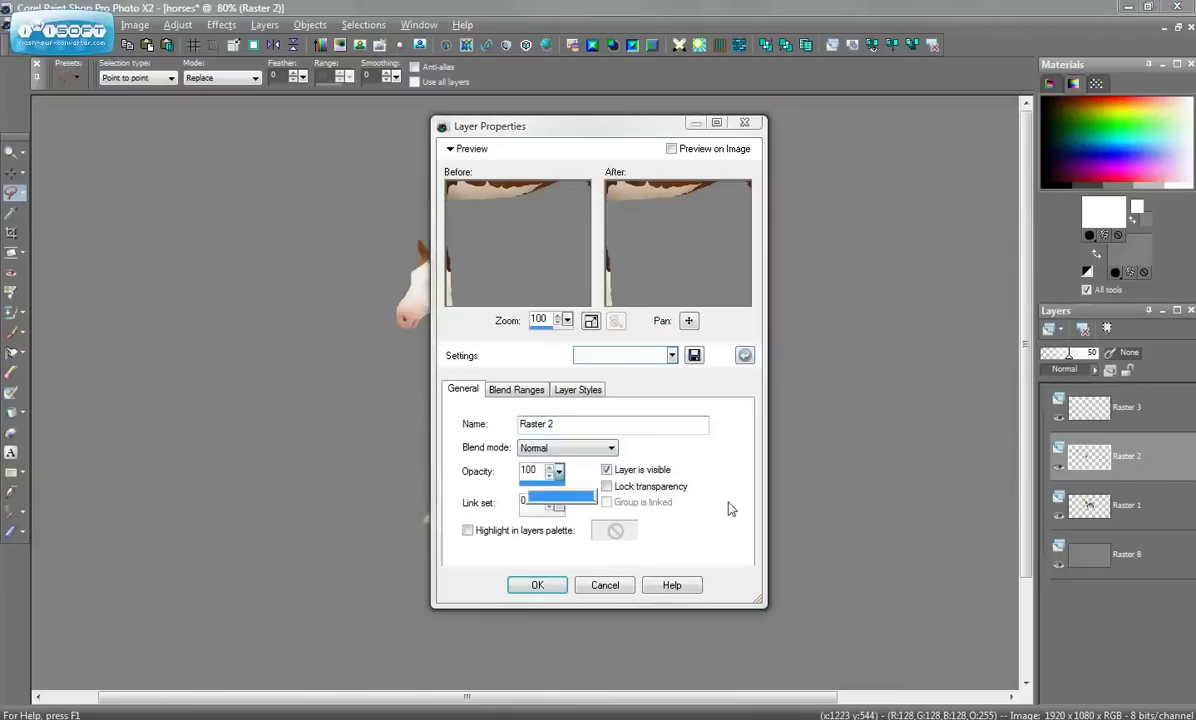
click(540, 586)
Nudge the raised leg and shoulder piece into line with the body, and move its Raster 3 hoof piece to match.
scroll(512, 445, up, 8)
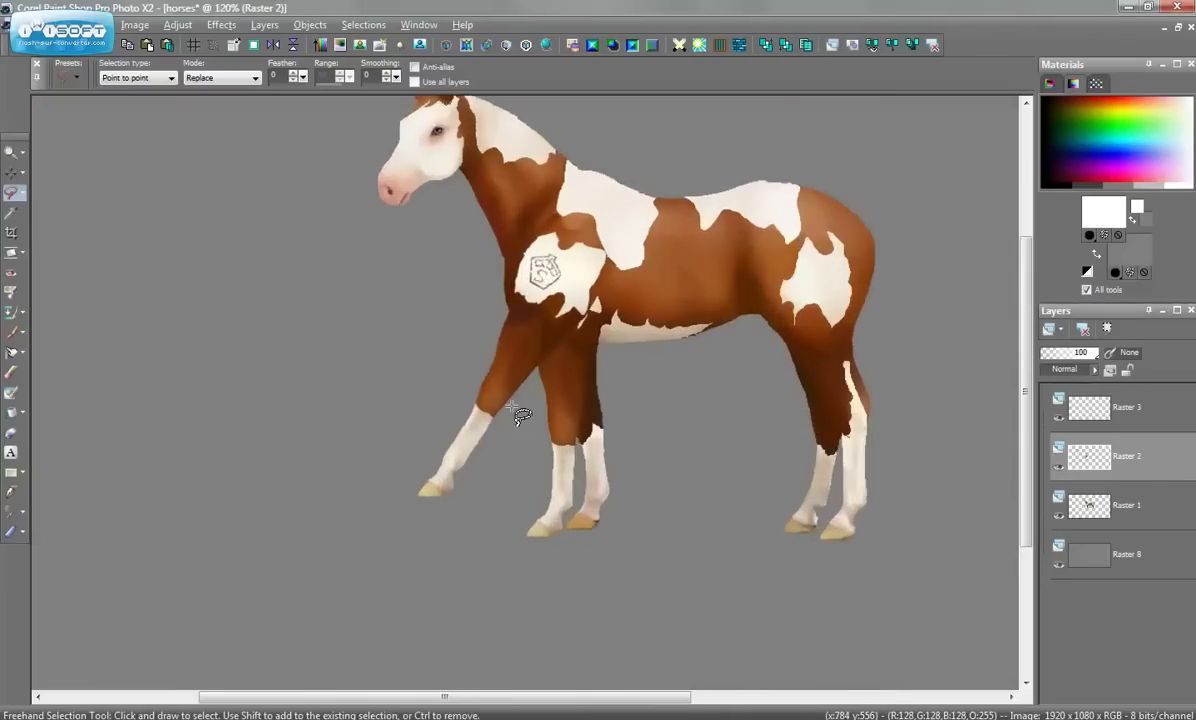
scroll(572, 369, up, 2)
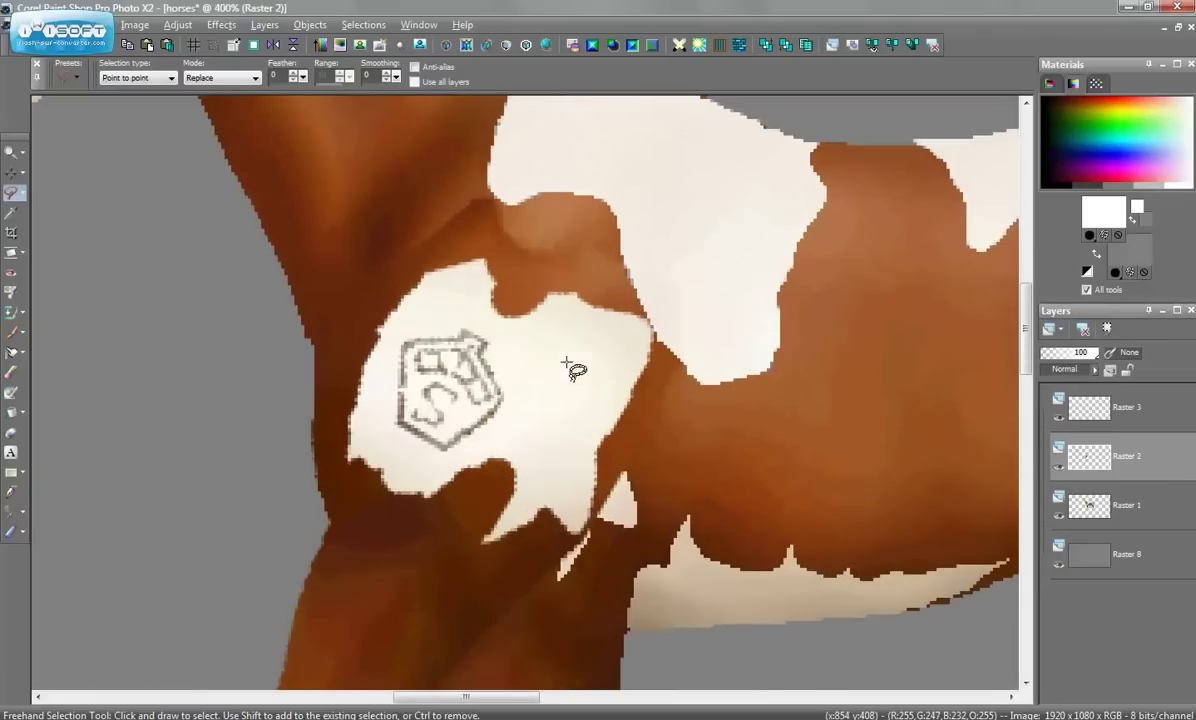
click(13, 172)
drag(579, 367, 571, 371)
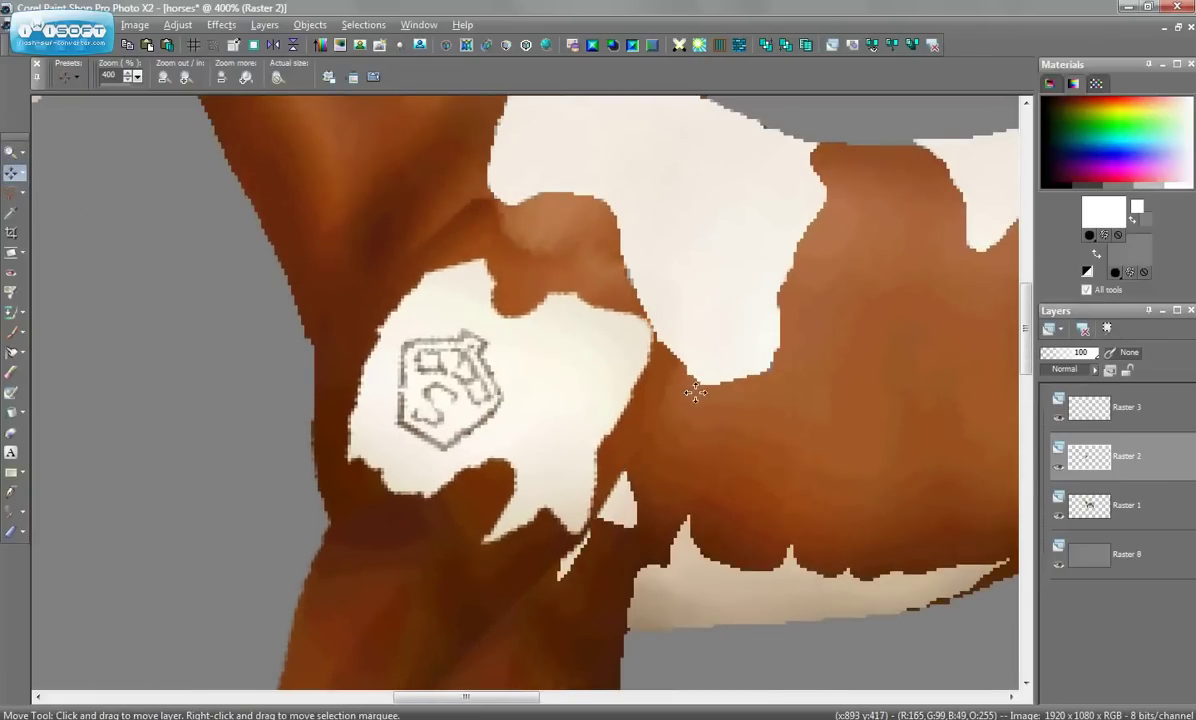
scroll(694, 392, down, 2)
drag(432, 322, 405, 358)
drag(233, 569, 229, 595)
scroll(438, 548, down, 4)
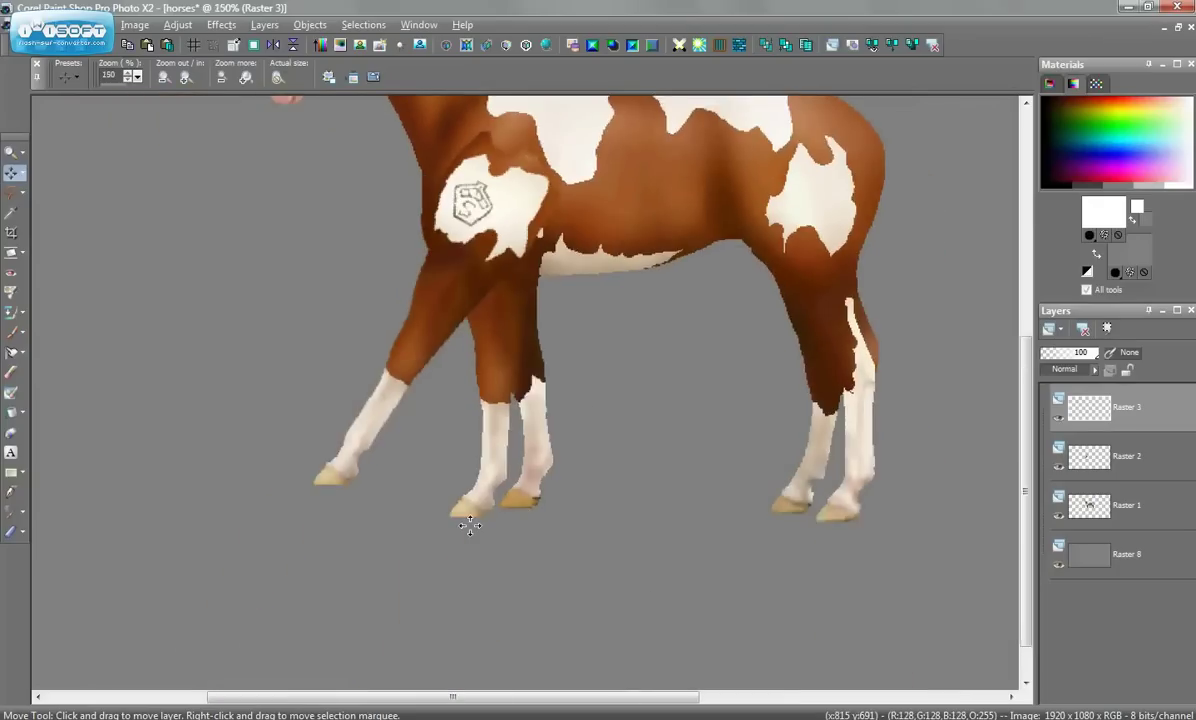
On Raster 2, smudge the shoulder piece's seams into the neck and body, reducing the brush to size 10 and opacity 50.
click(22, 350)
click(70, 350)
scroll(400, 300, up, 5)
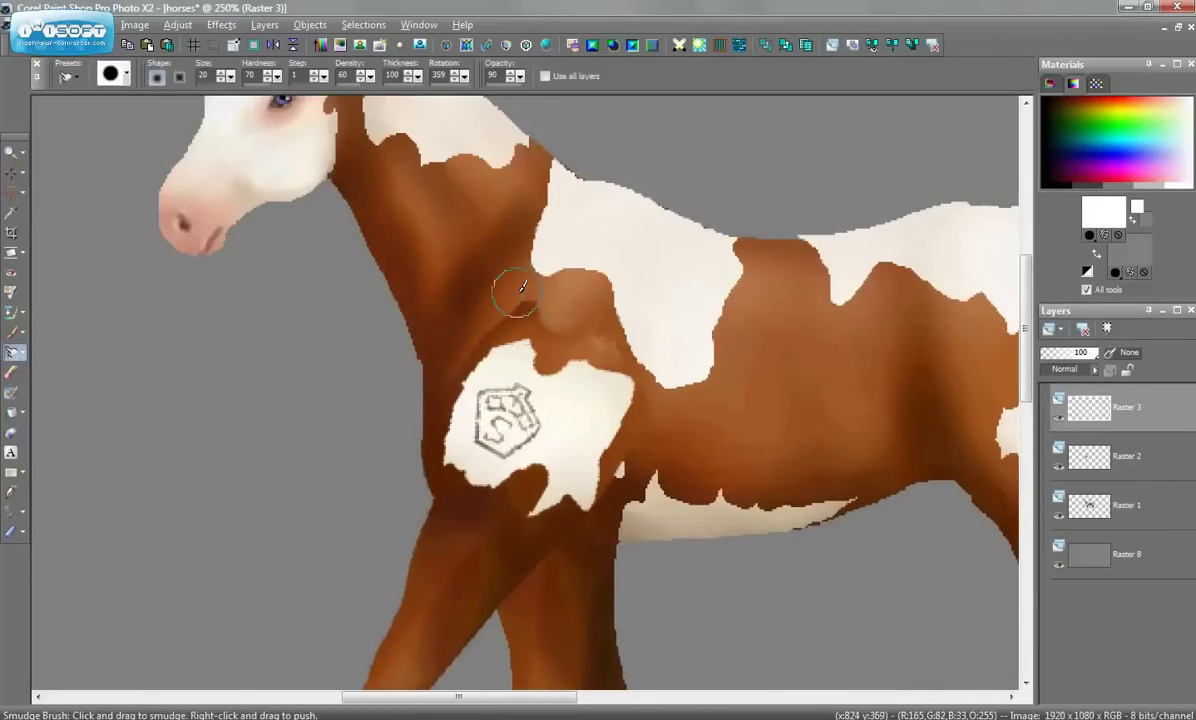
click(1145, 450)
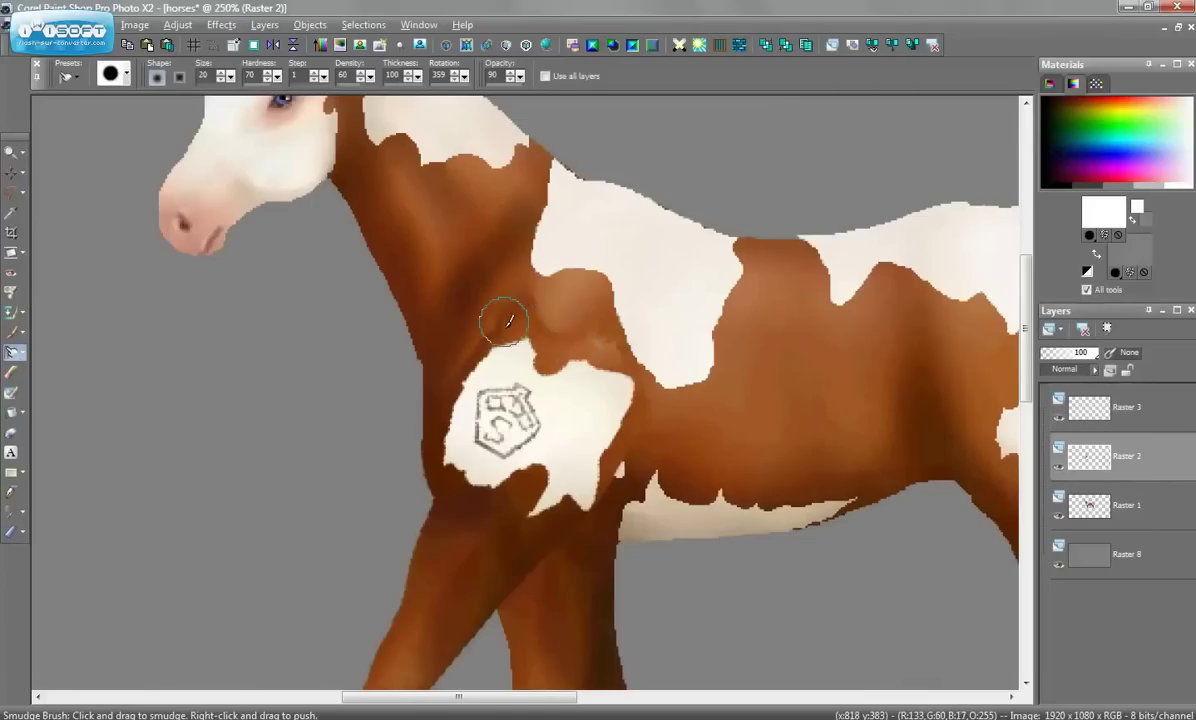
drag(499, 320, 535, 290)
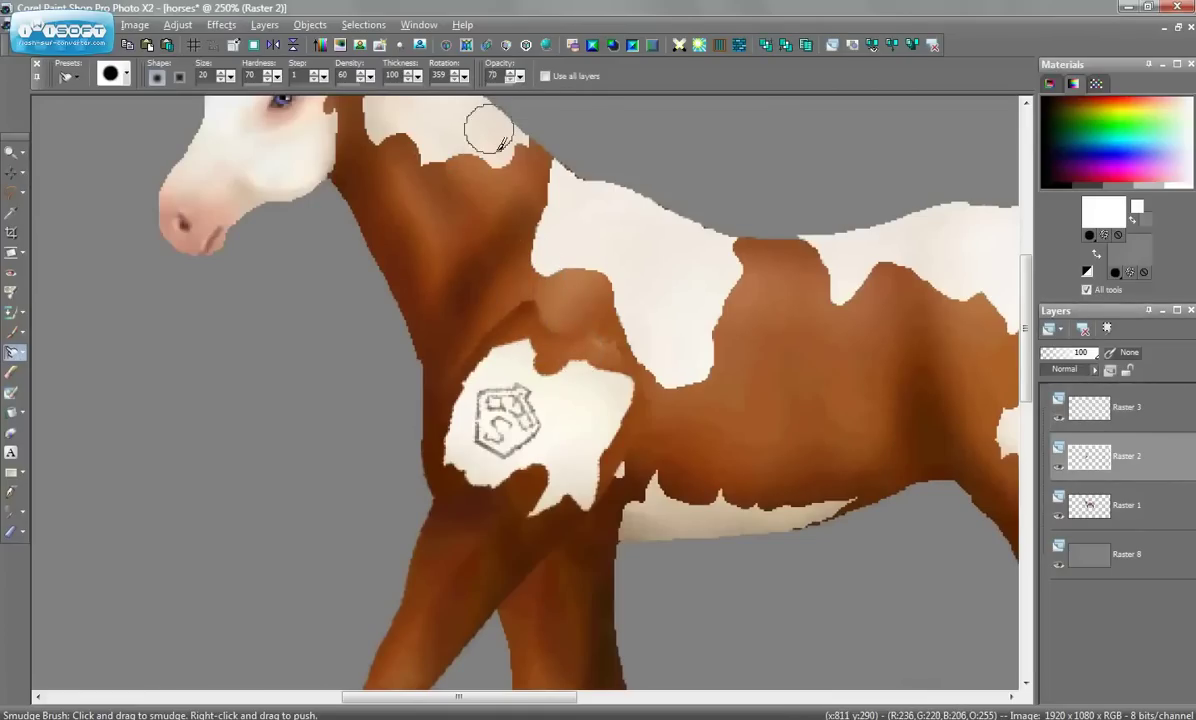
mouse_move(479, 324)
mouse_down()
mouse_move(514, 309)
mouse_move(507, 275)
mouse_move(516, 311)
mouse_move(507, 273)
mouse_move(505, 321)
mouse_move(500, 281)
mouse_move(489, 327)
mouse_move(460, 341)
mouse_move(460, 322)
mouse_move(456, 353)
mouse_up()
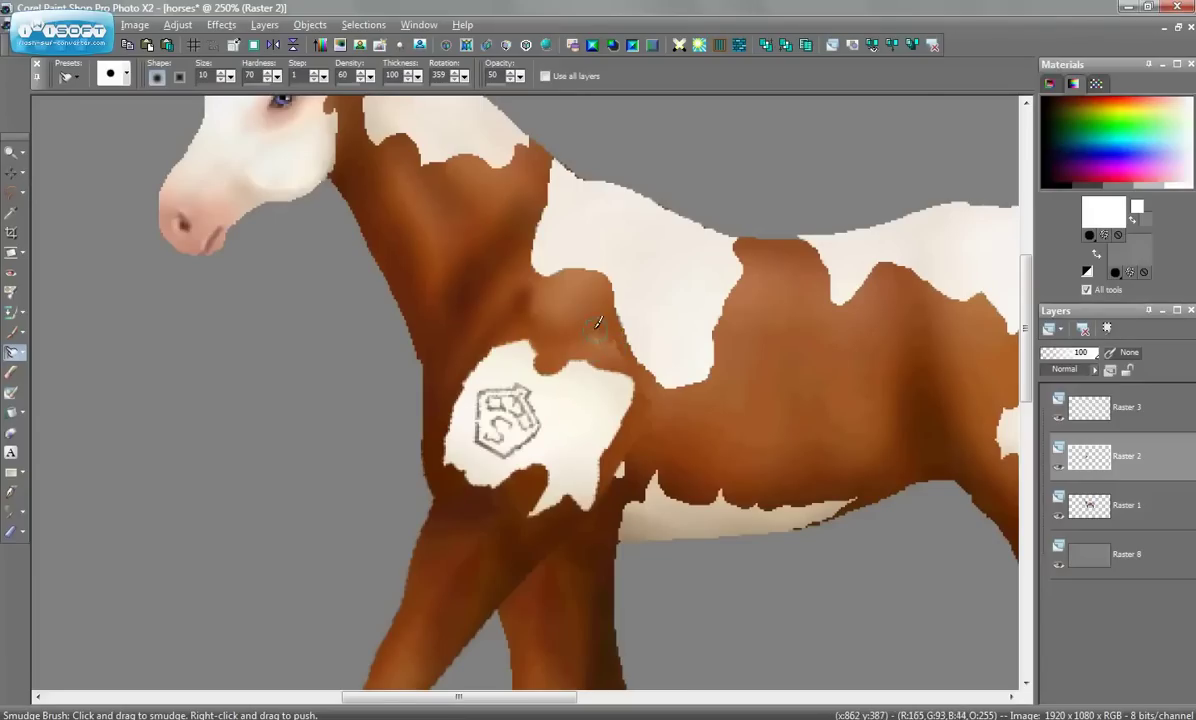
drag(601, 326, 602, 343)
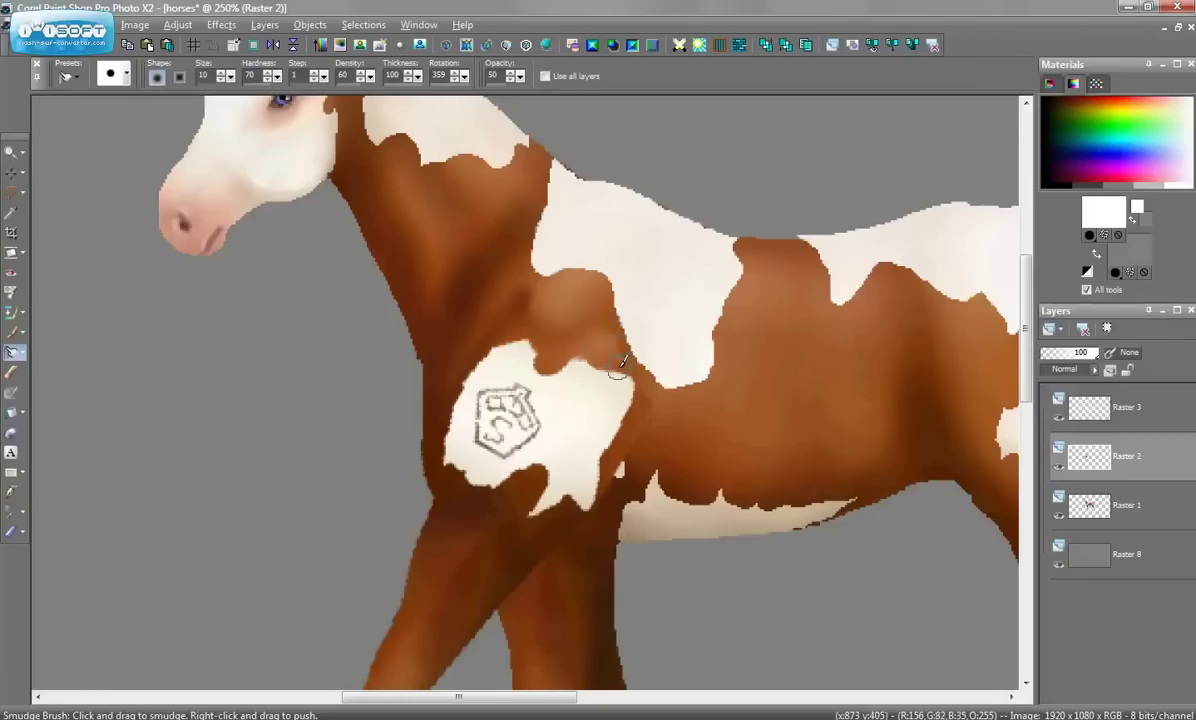
drag(618, 468, 594, 467)
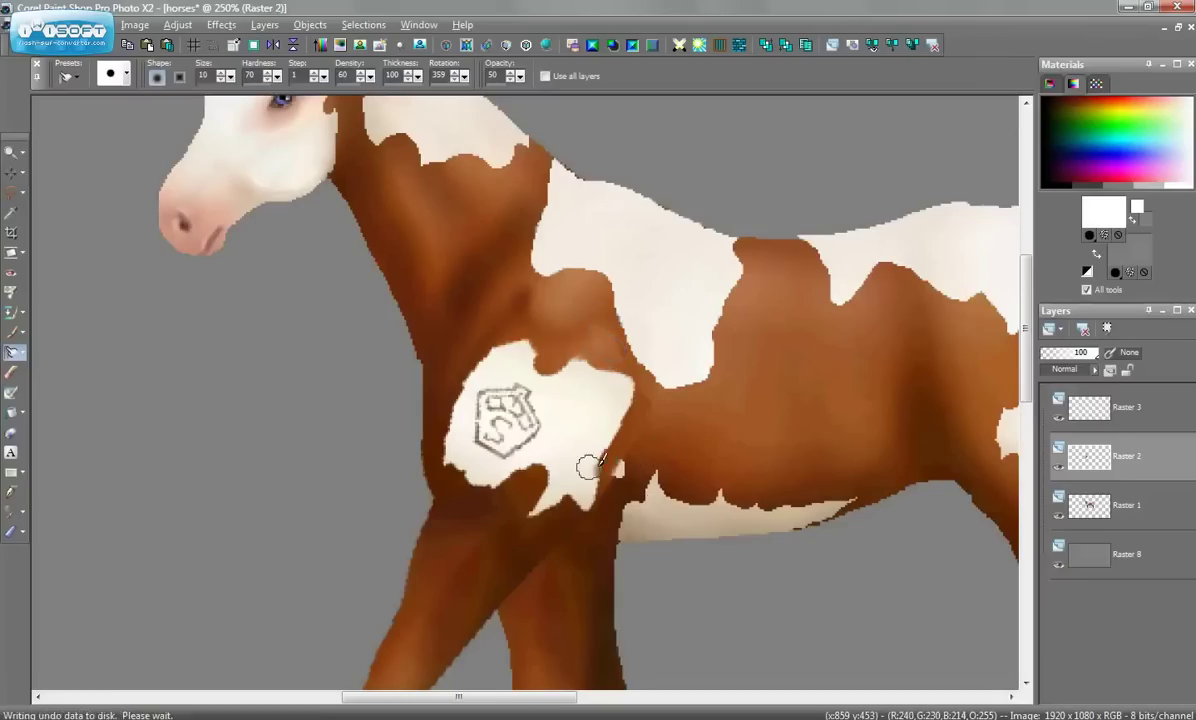
On Raster 1, smudge brown coat over the small white speck behind the elbow at opacity 90.
click(1174, 507)
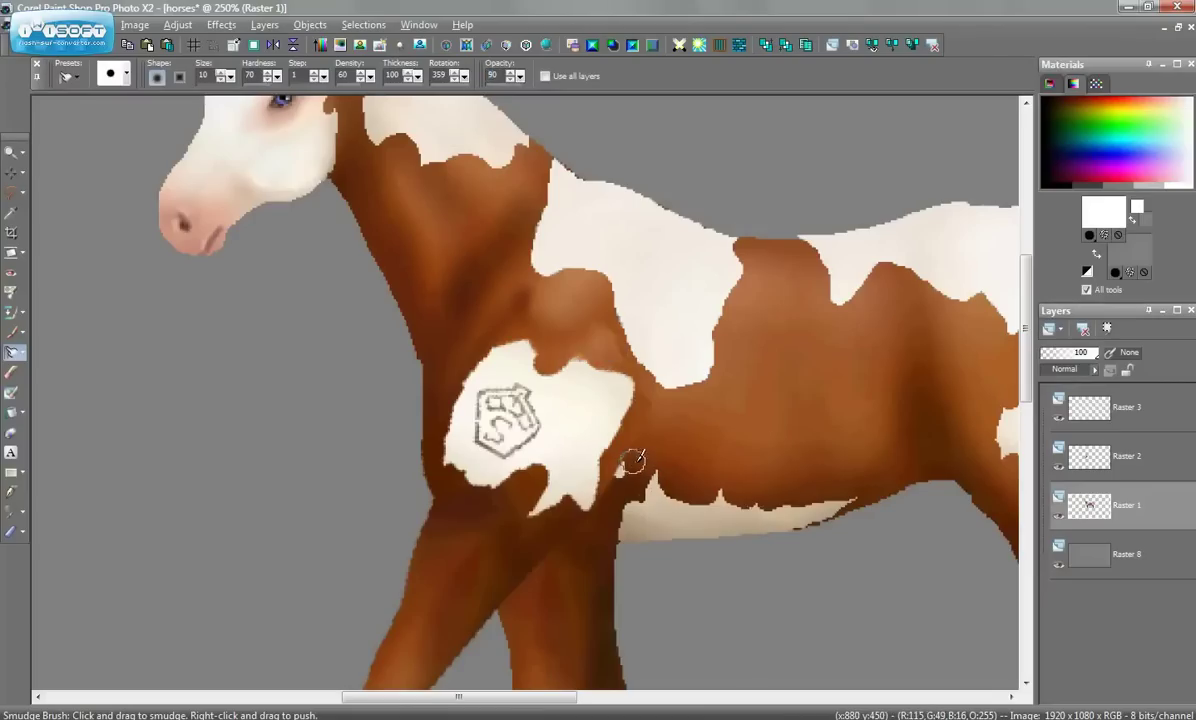
drag(632, 461, 622, 467)
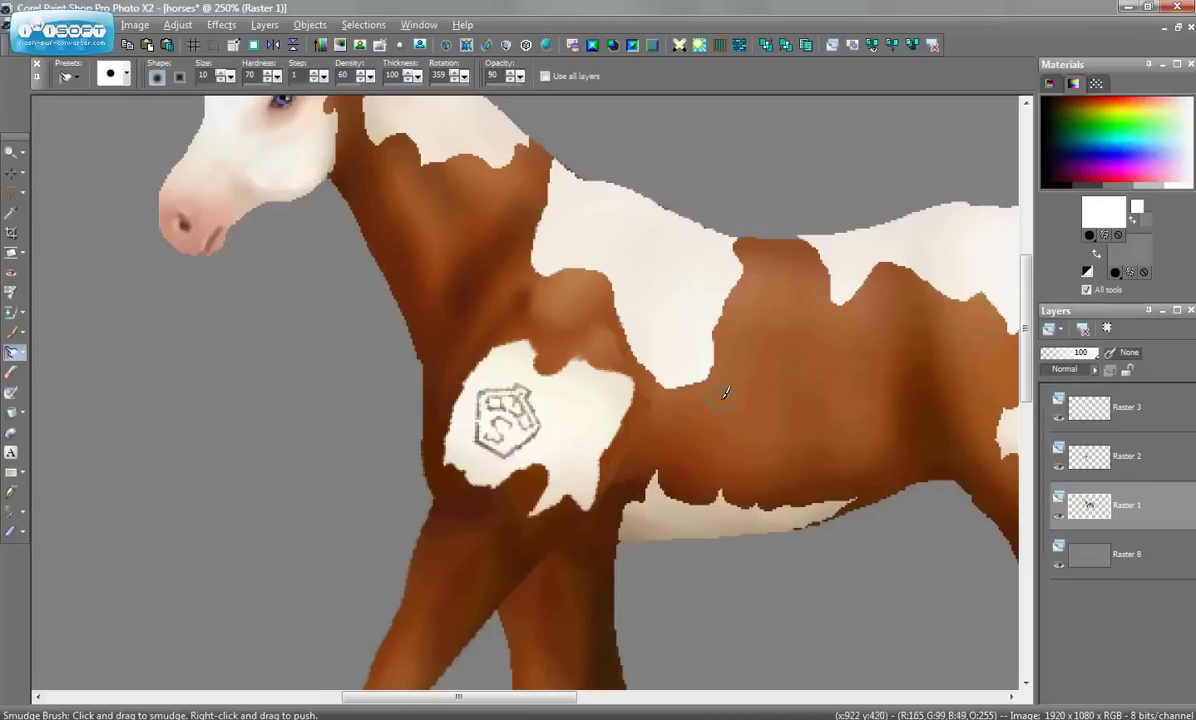
scroll(725, 393, down, 3)
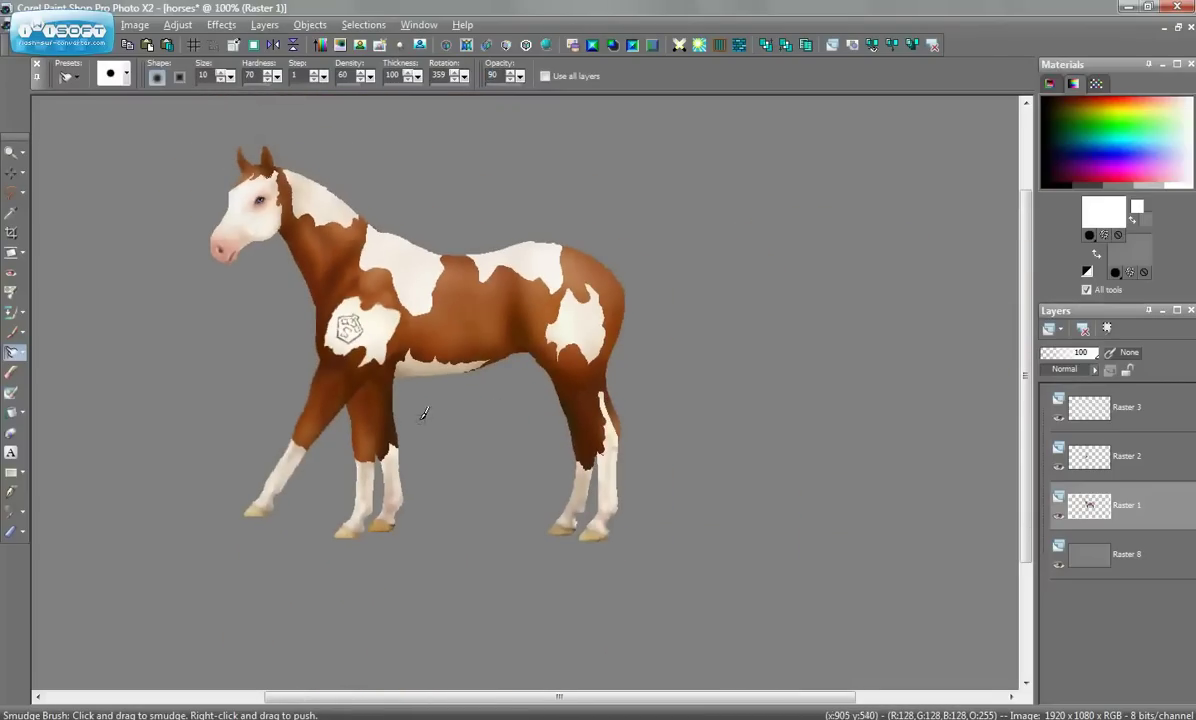
On Raster 1, outline the straight front leg and its shoulder patch with a point-to-point freehand selection.
key(s)
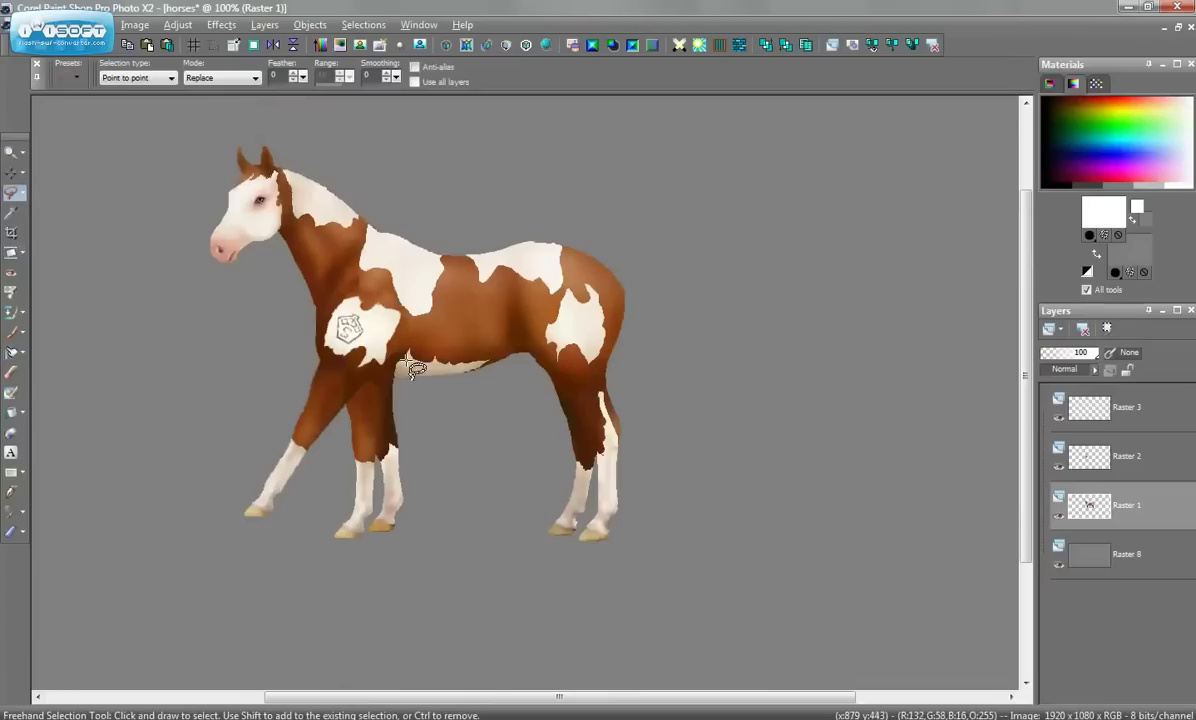
scroll(440, 372, up, 5)
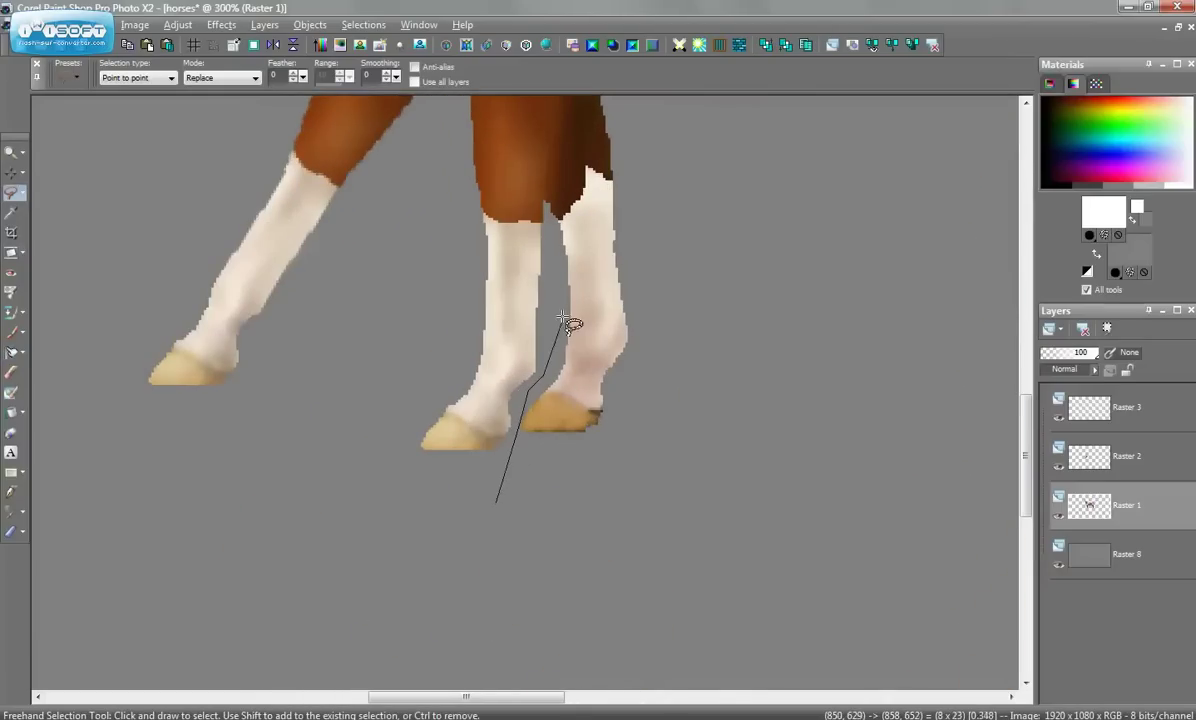
scroll(548, 195, up, 3)
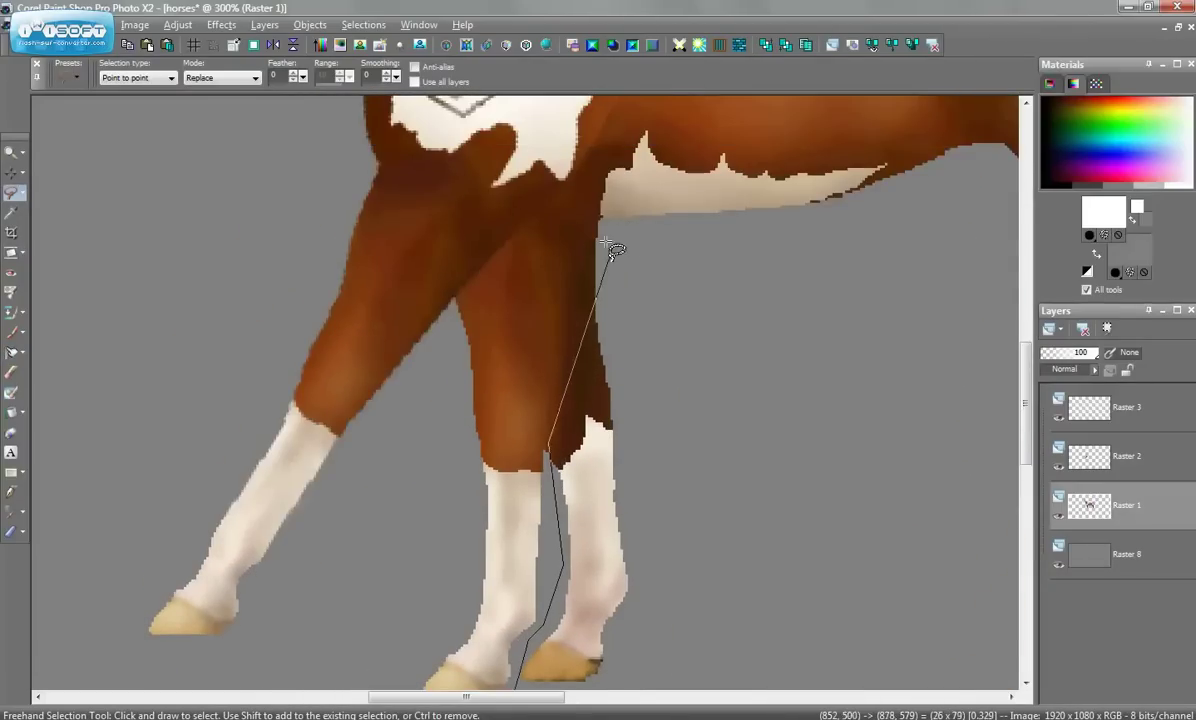
scroll(605, 163, up, 3)
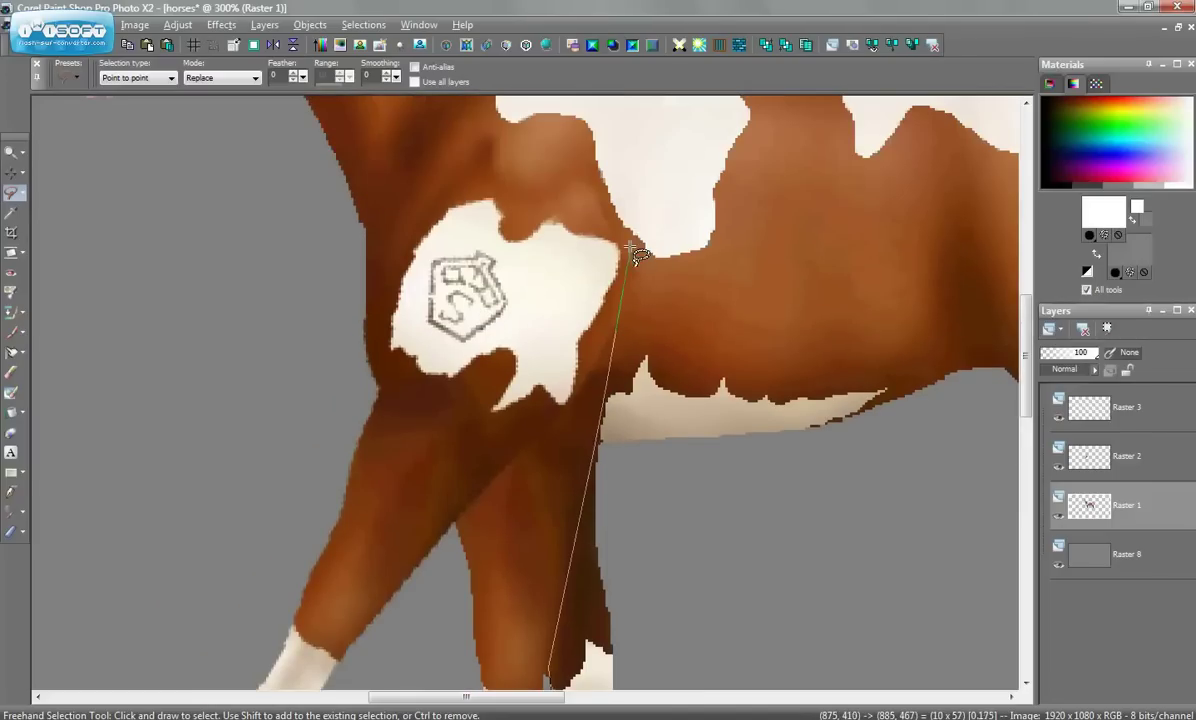
click(566, 141)
click(430, 133)
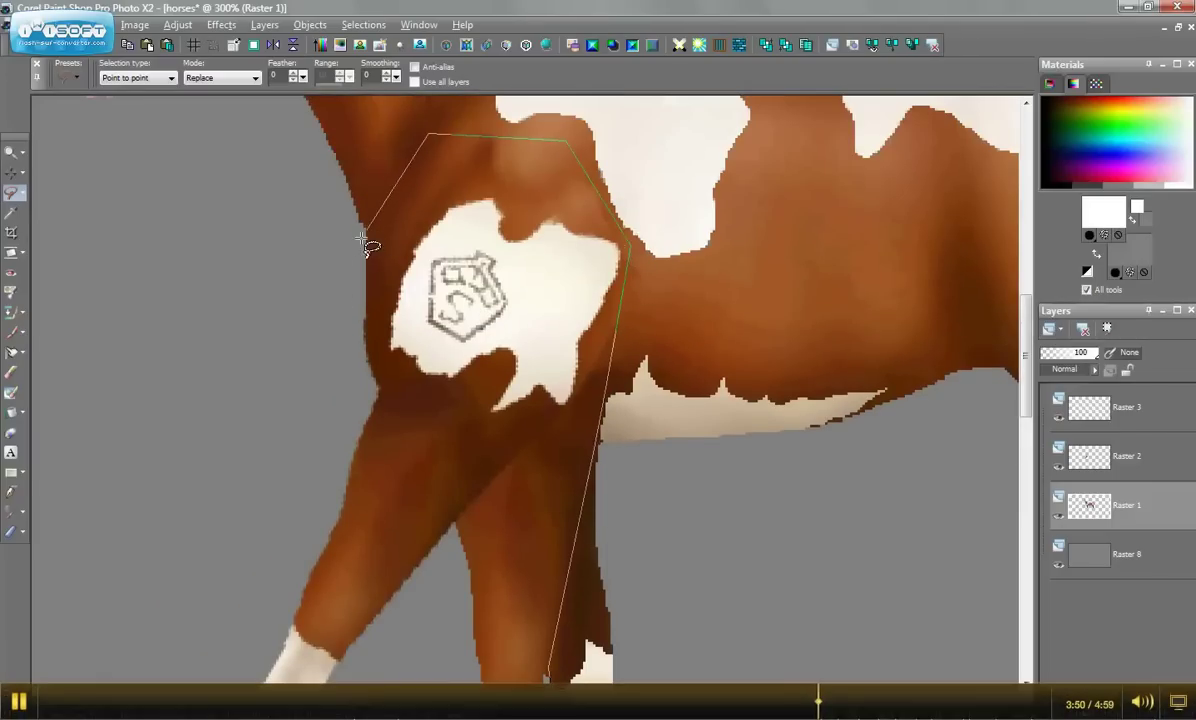
scroll(365, 243, down, 4)
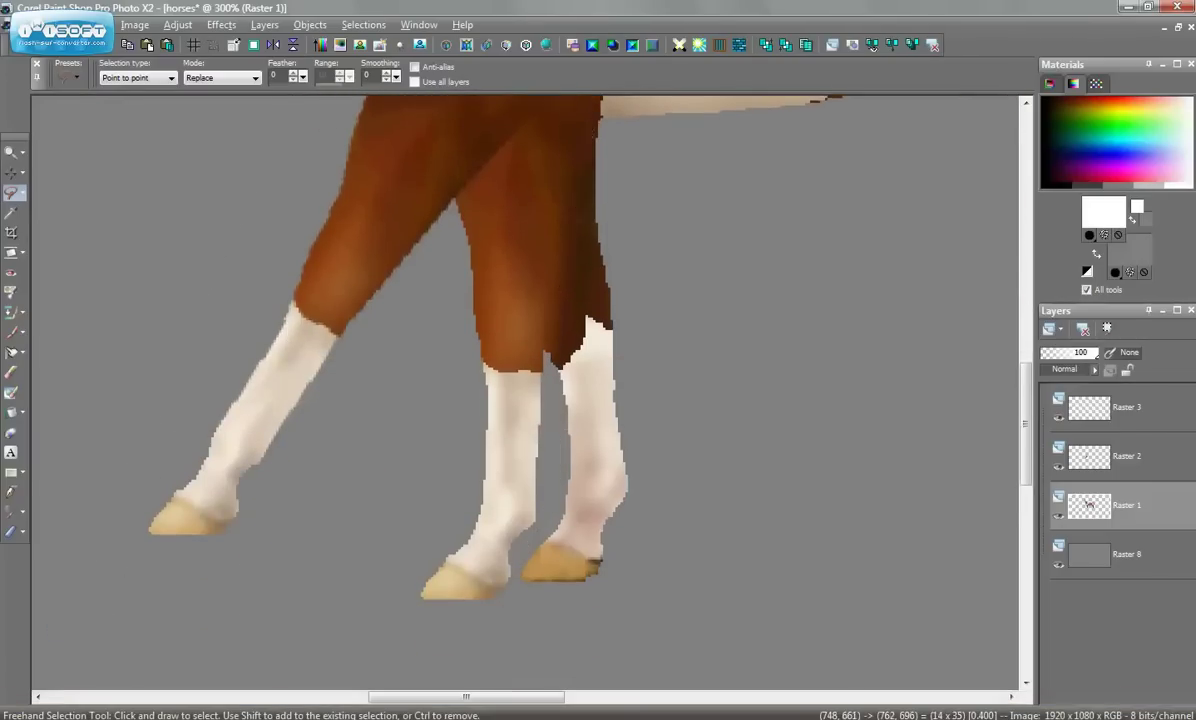
scroll(330, 645, down, 1)
click(400, 585)
double_click(493, 579)
scroll(456, 328, down, 3)
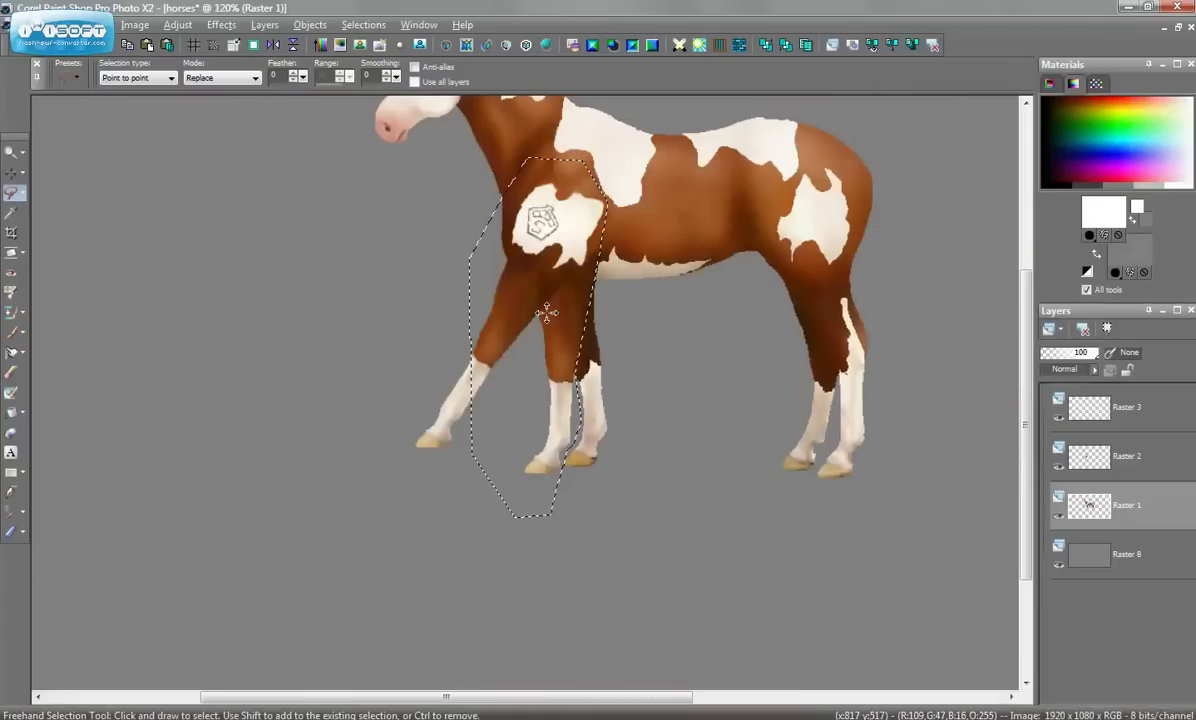
scroll(546, 313, down, 1)
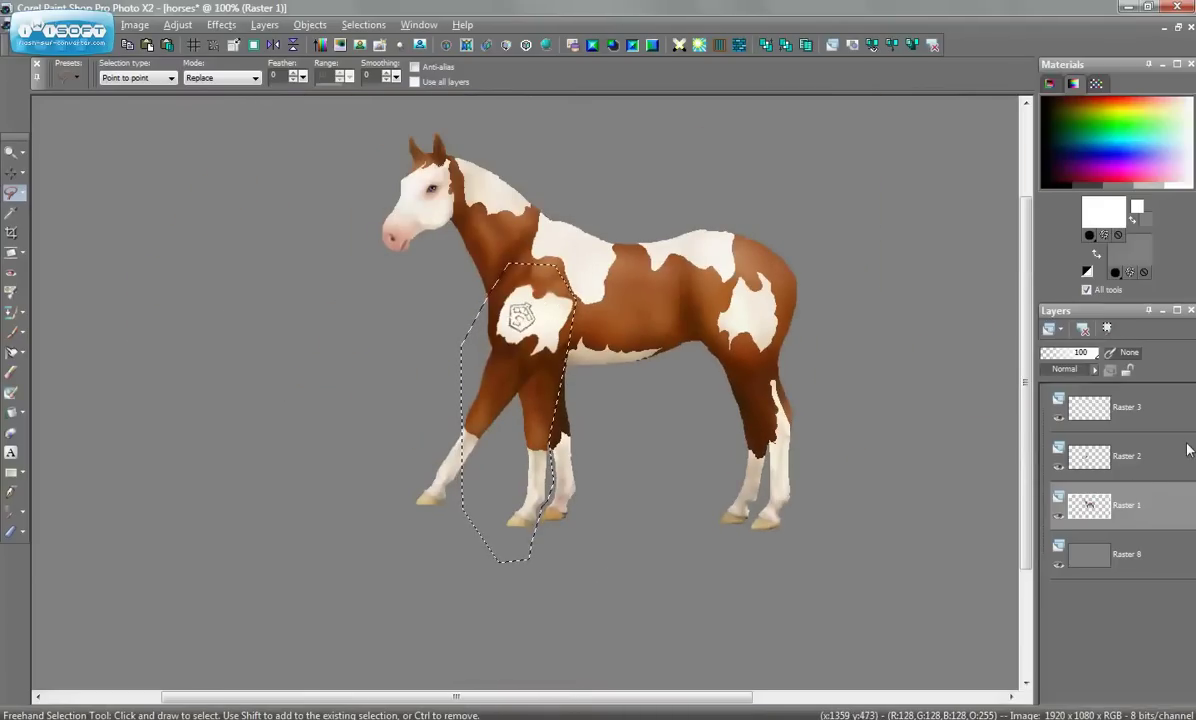
Paste the leg and shoulder piece as a new layer above Raster 1, deselect, and free-rotate it so the hoof swings backward.
click(167, 47)
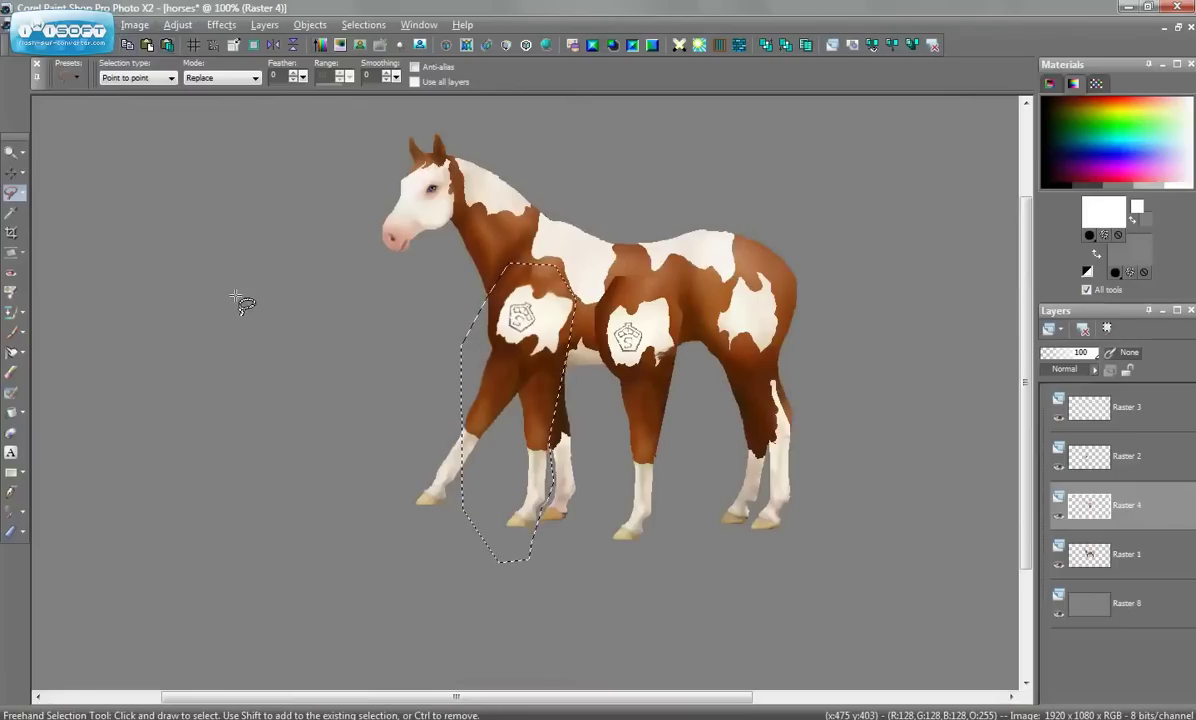
key(ctrl+d)
click(13, 173)
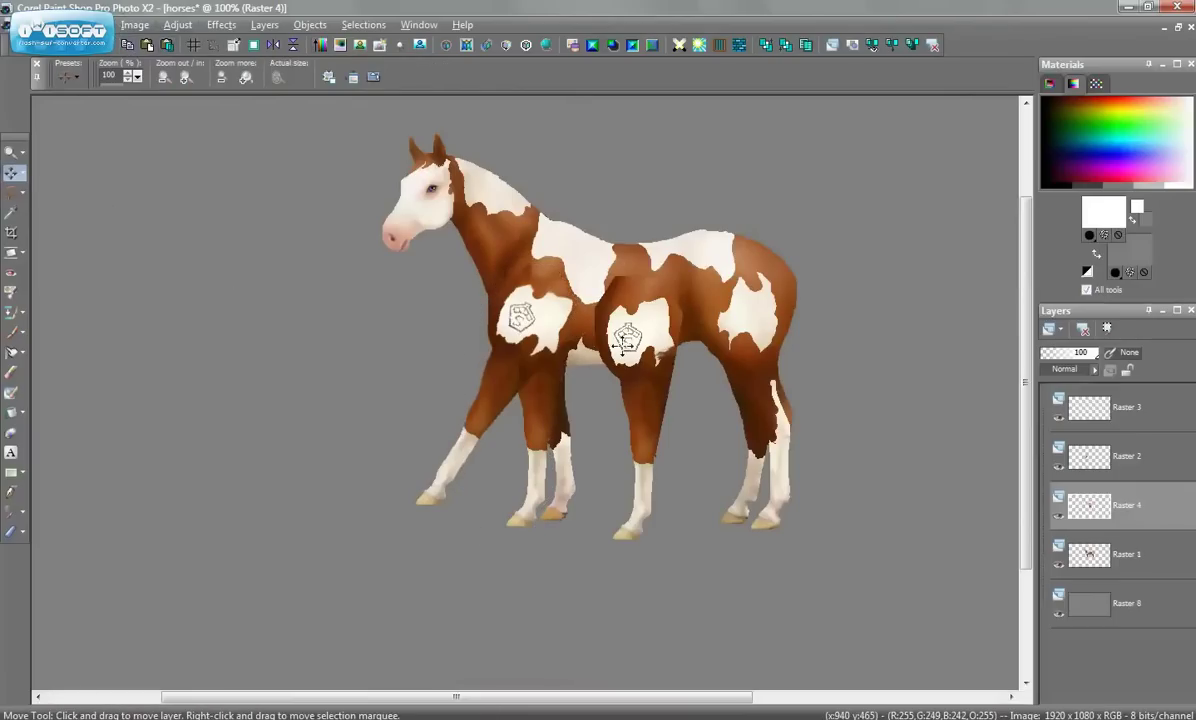
drag(625, 343, 598, 360)
key(ctrl+r)
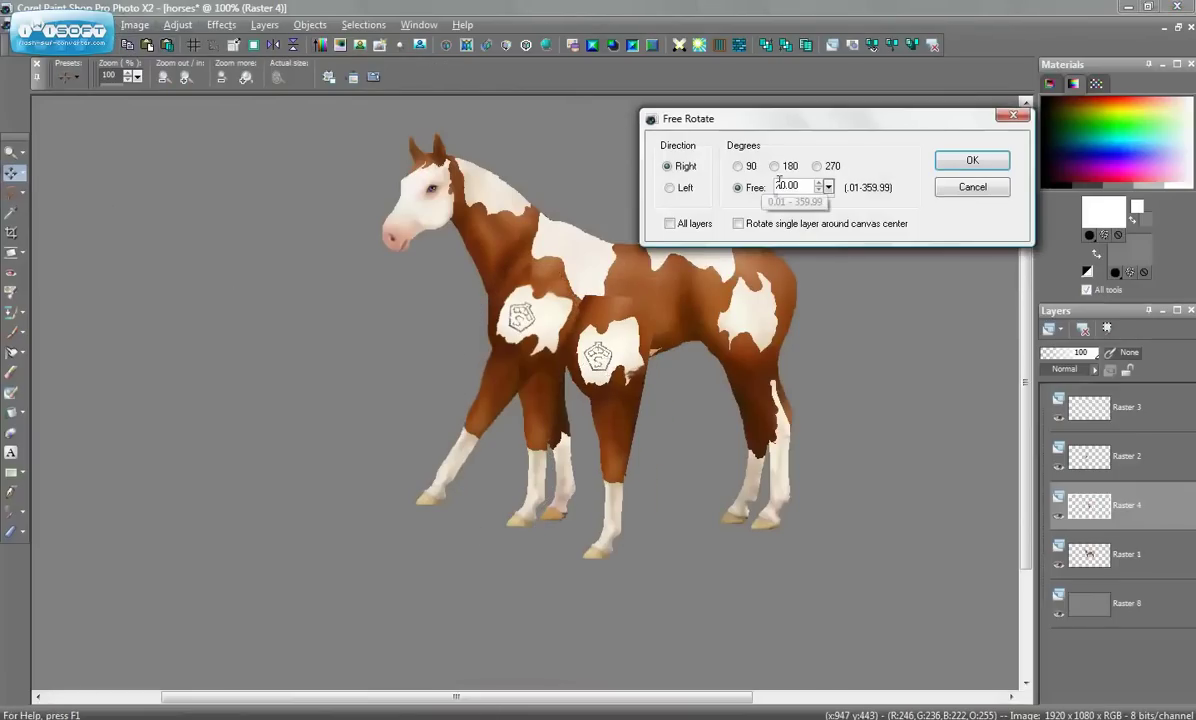
click(1005, 168)
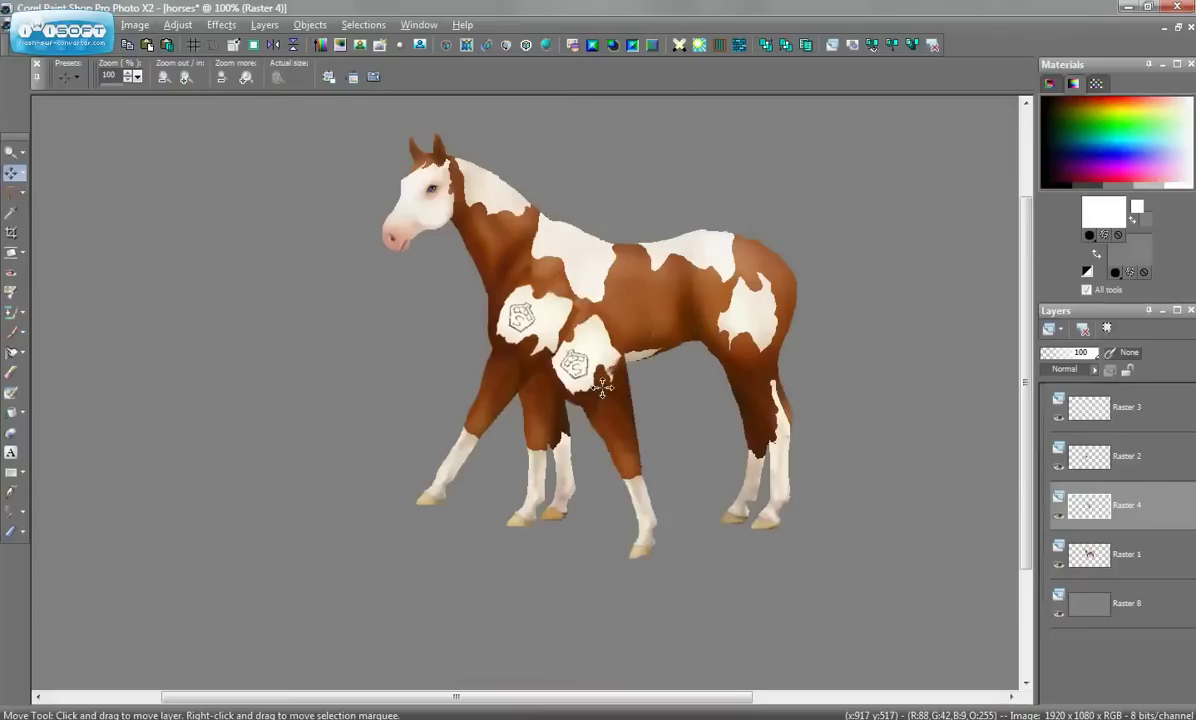
Place the rotated leg at the shoulder with its layer beneath Raster 1, aligning it so it emerges under the belly.
drag(560, 390, 553, 345)
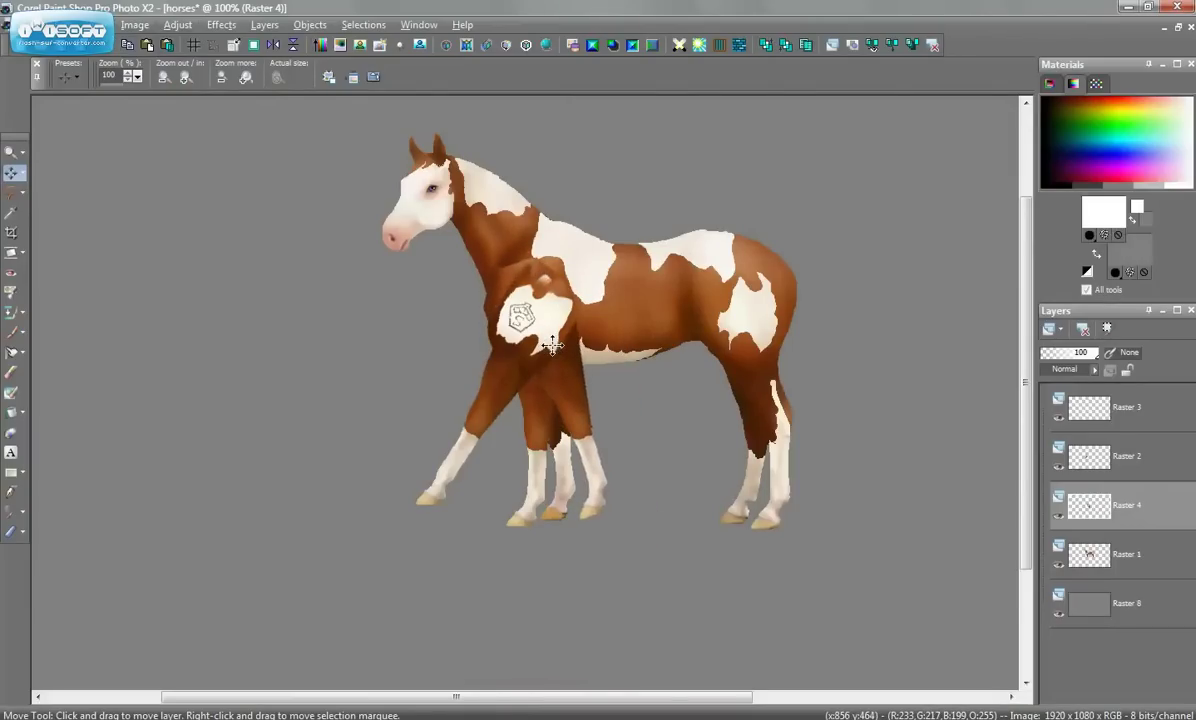
drag(1090, 505, 1095, 558)
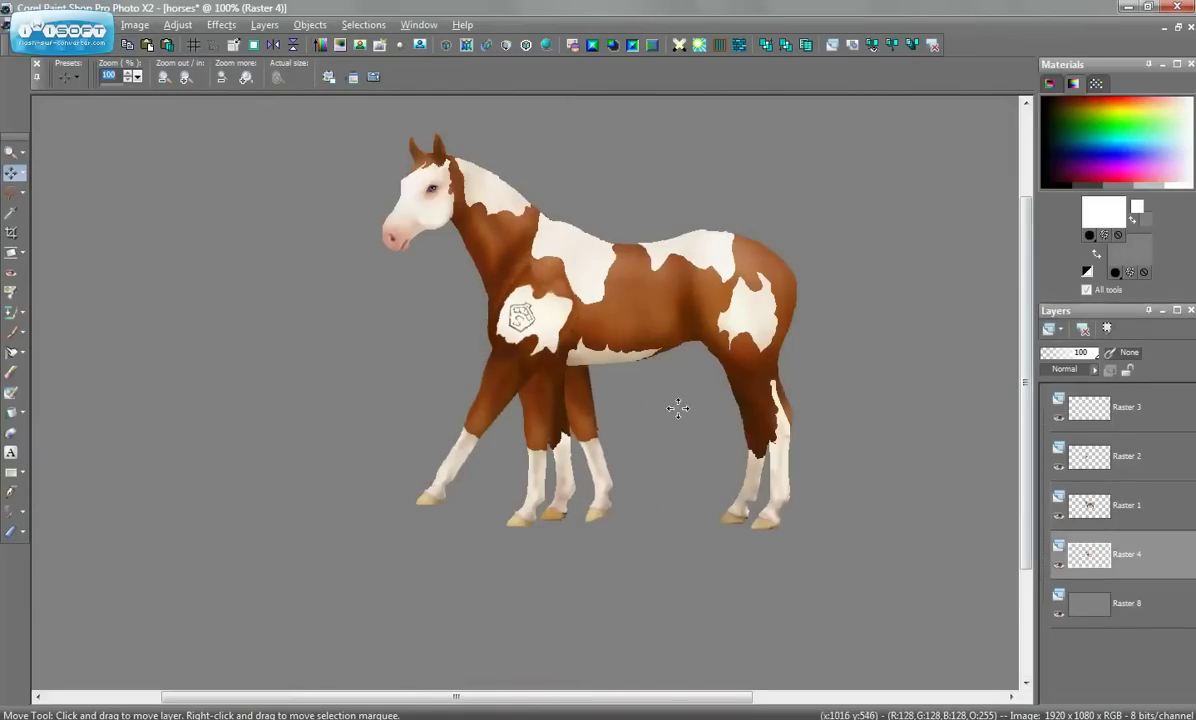
drag(585, 391, 580, 381)
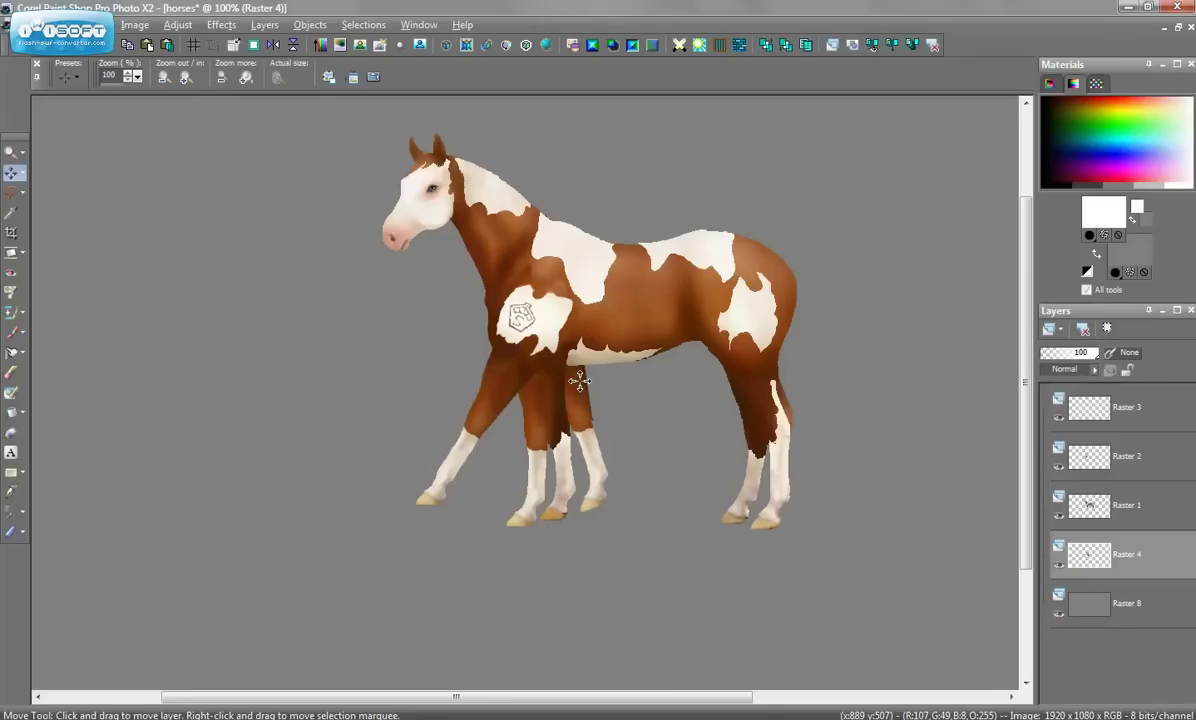
Outline the two original front legs below the belly line, delete them from Raster 1, and clear the selection.
key(s)
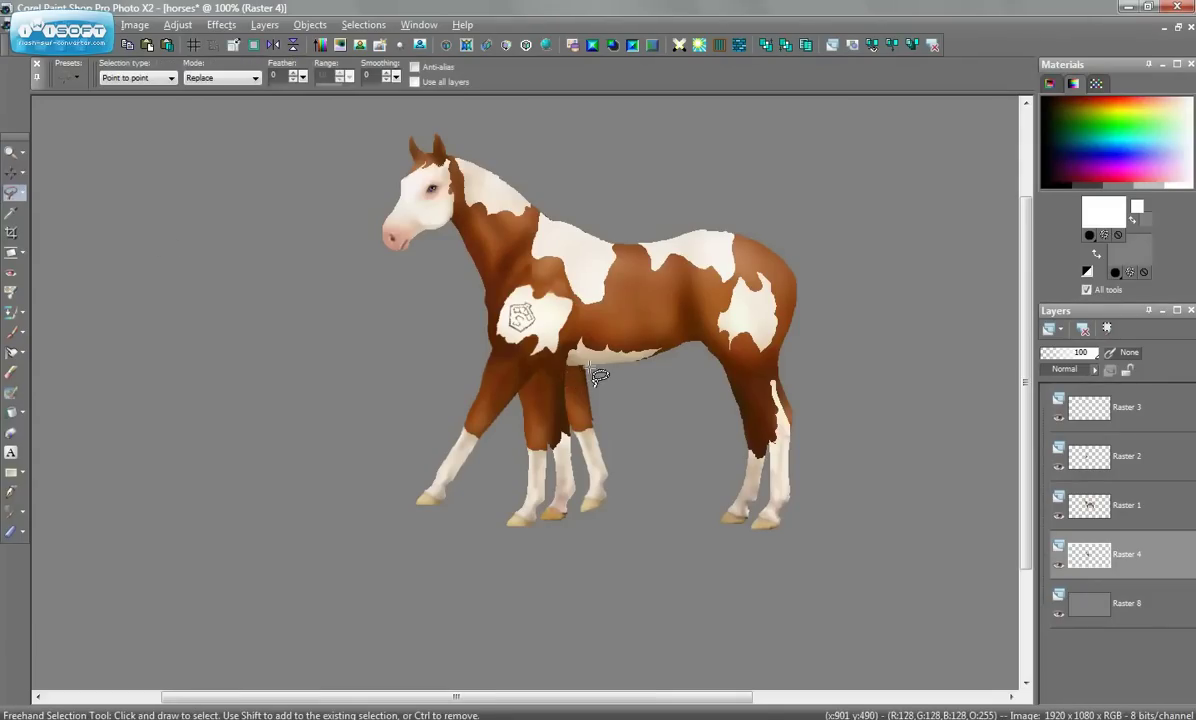
scroll(560, 370, up, 4)
scroll(484, 440, up, 2)
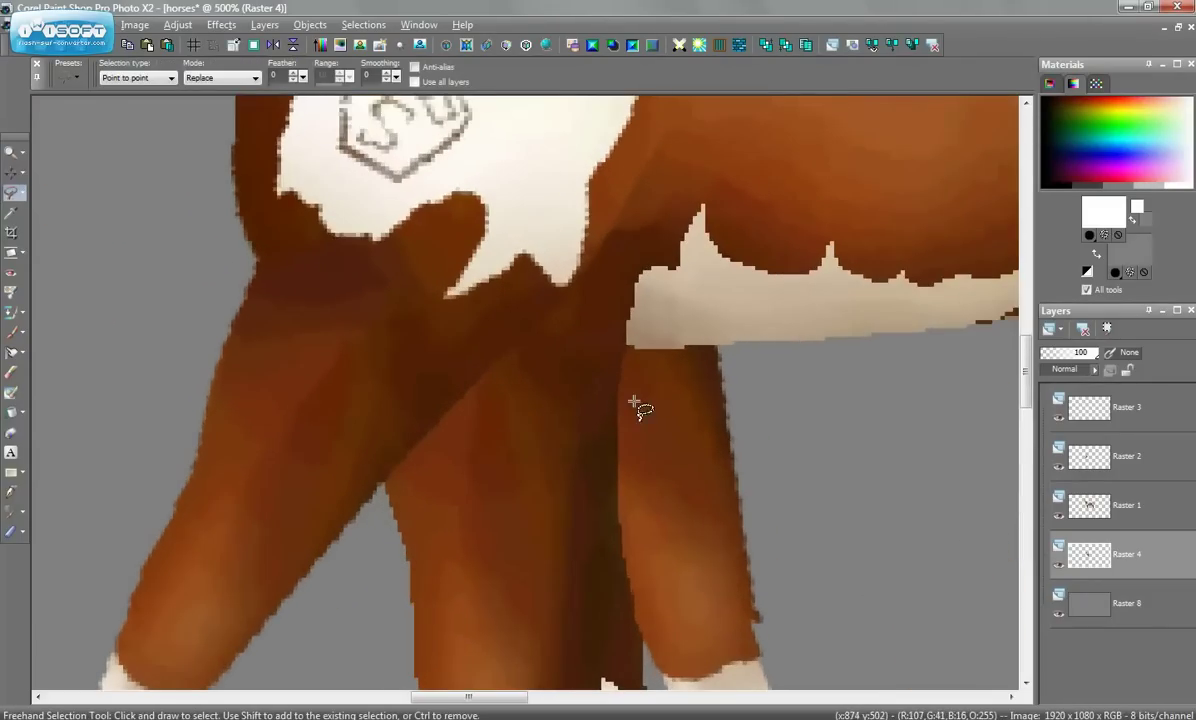
click(630, 347)
click(345, 345)
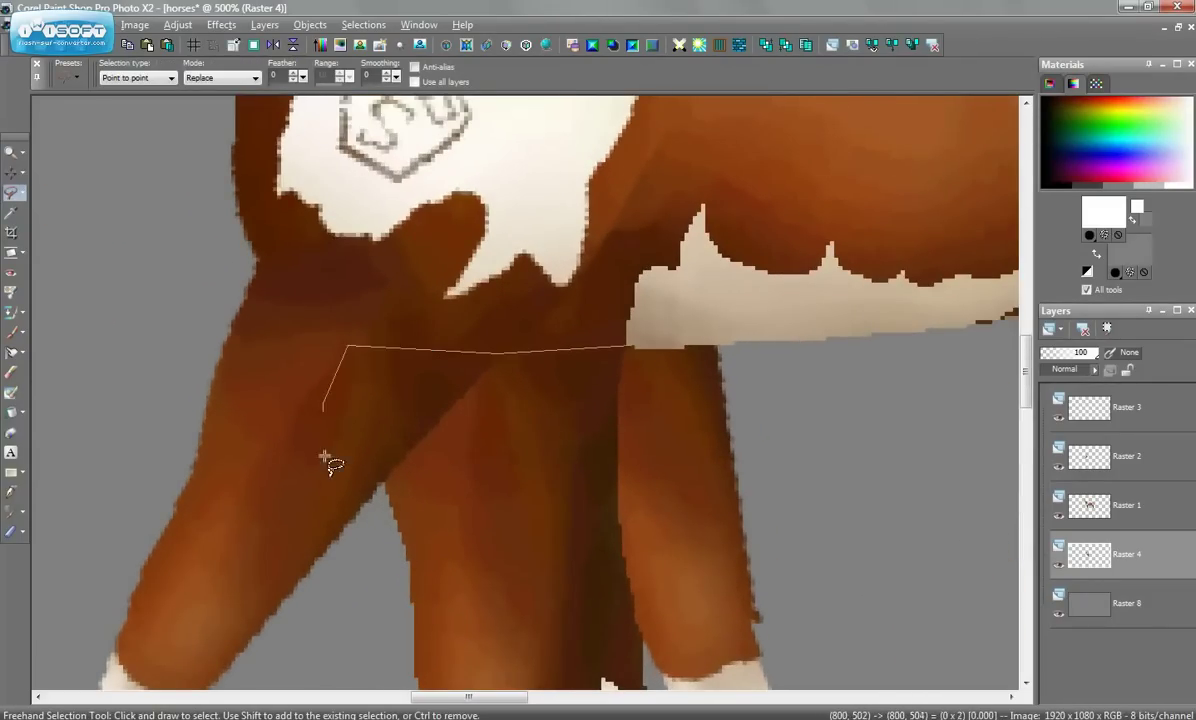
scroll(300, 480, down, 10)
click(215, 582)
click(788, 563)
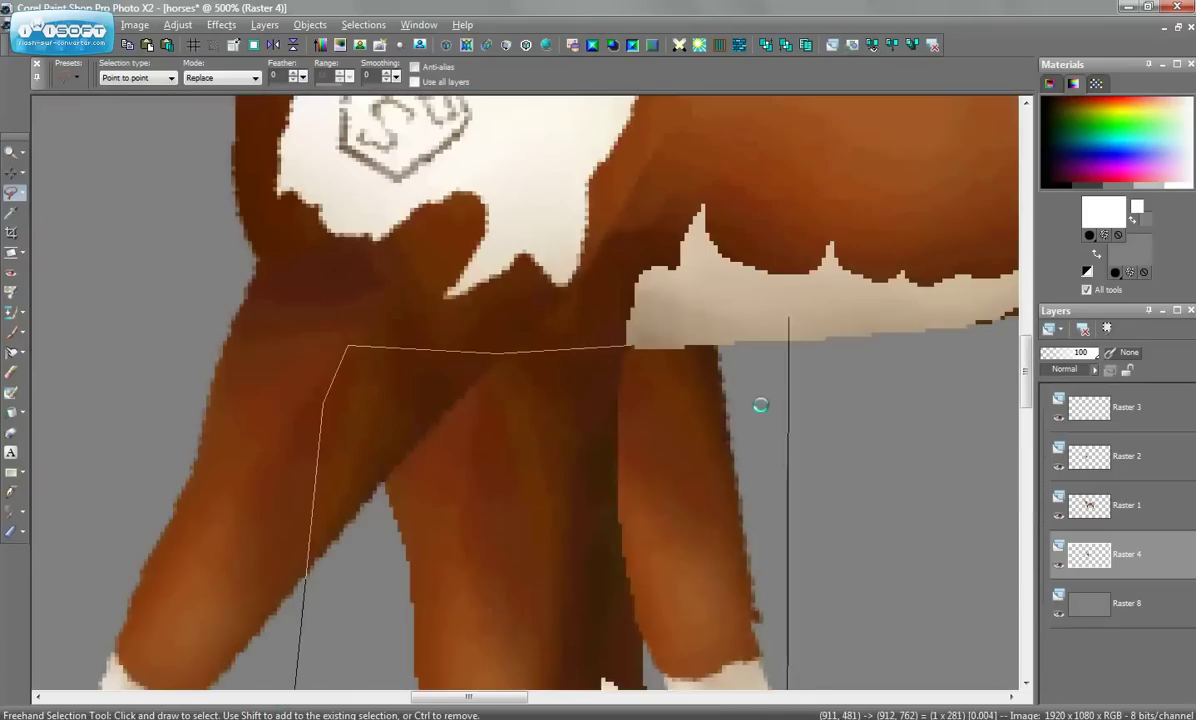
click(731, 383)
double_click(668, 358)
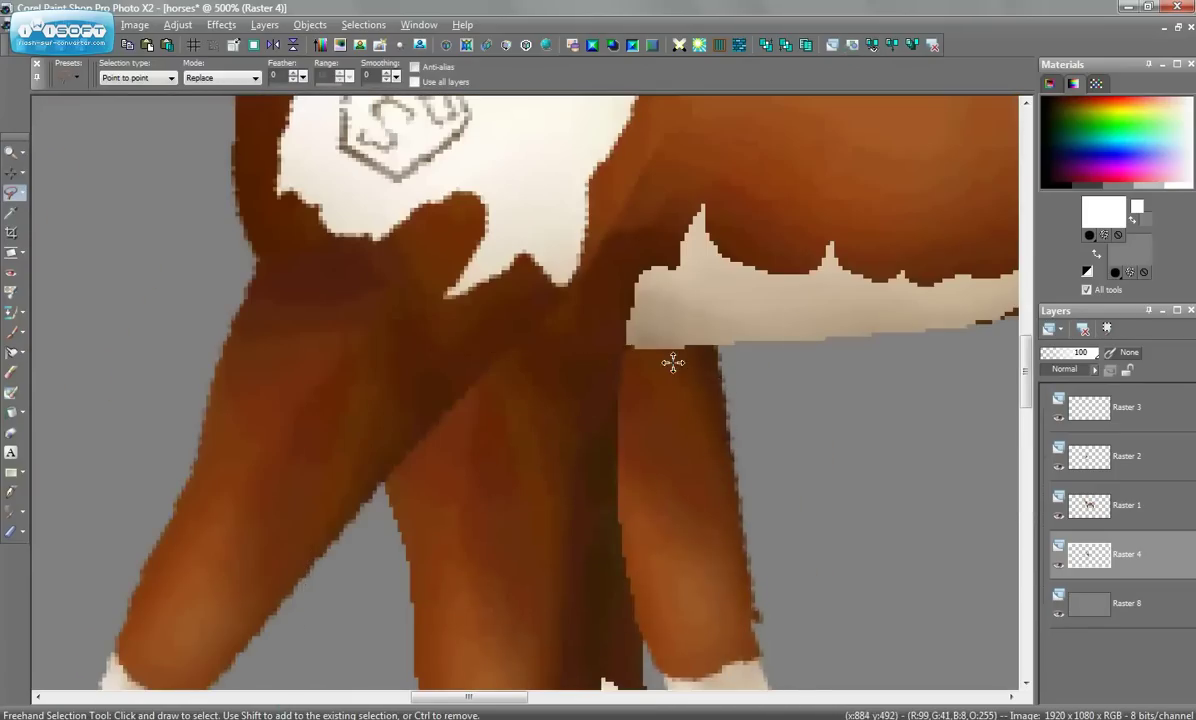
click(1113, 508)
key(Delete)
key(ctrl+d)
scroll(505, 264, down, 8)
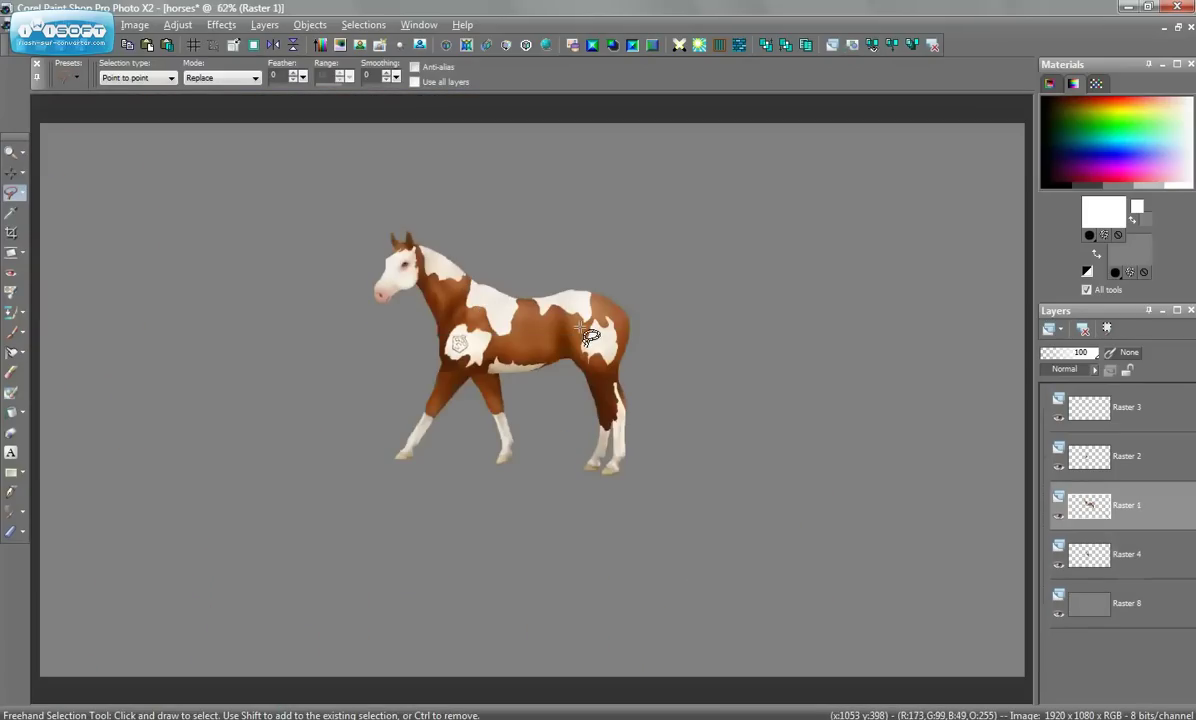
Check which leg piece Raster 2 holds by toggling its visibility, and merge Raster 3 down into Raster 2.
scroll(585, 335, up, 4)
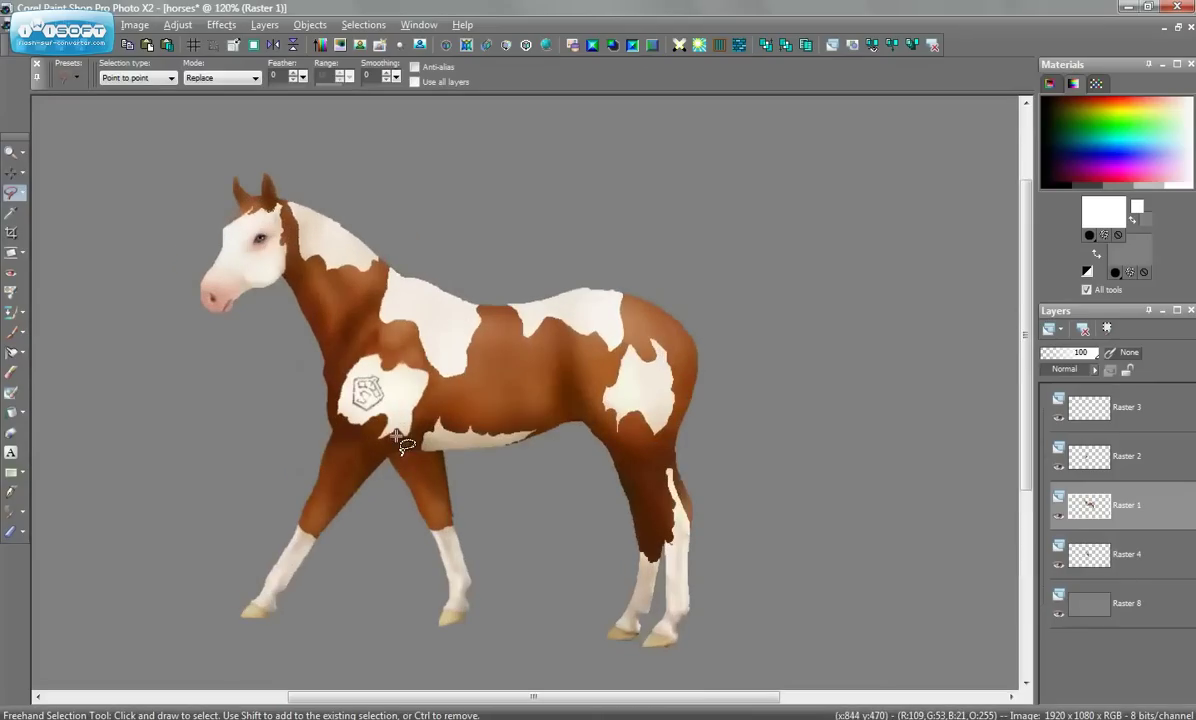
click(12, 172)
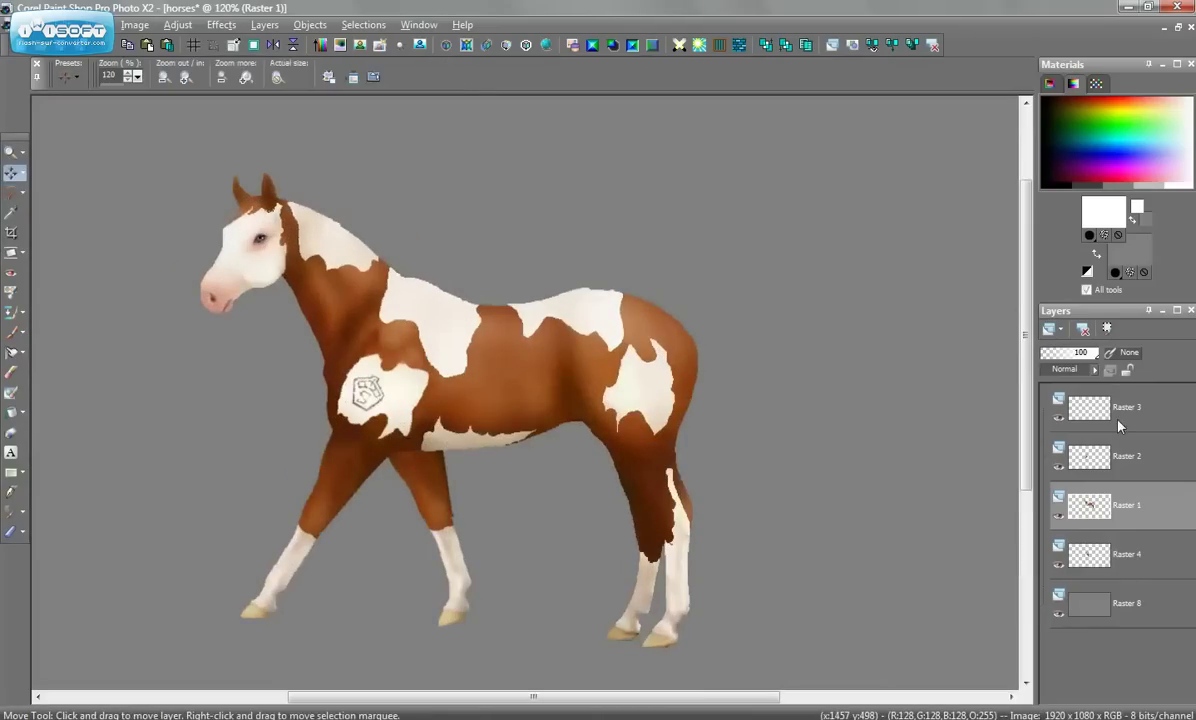
click(1065, 425)
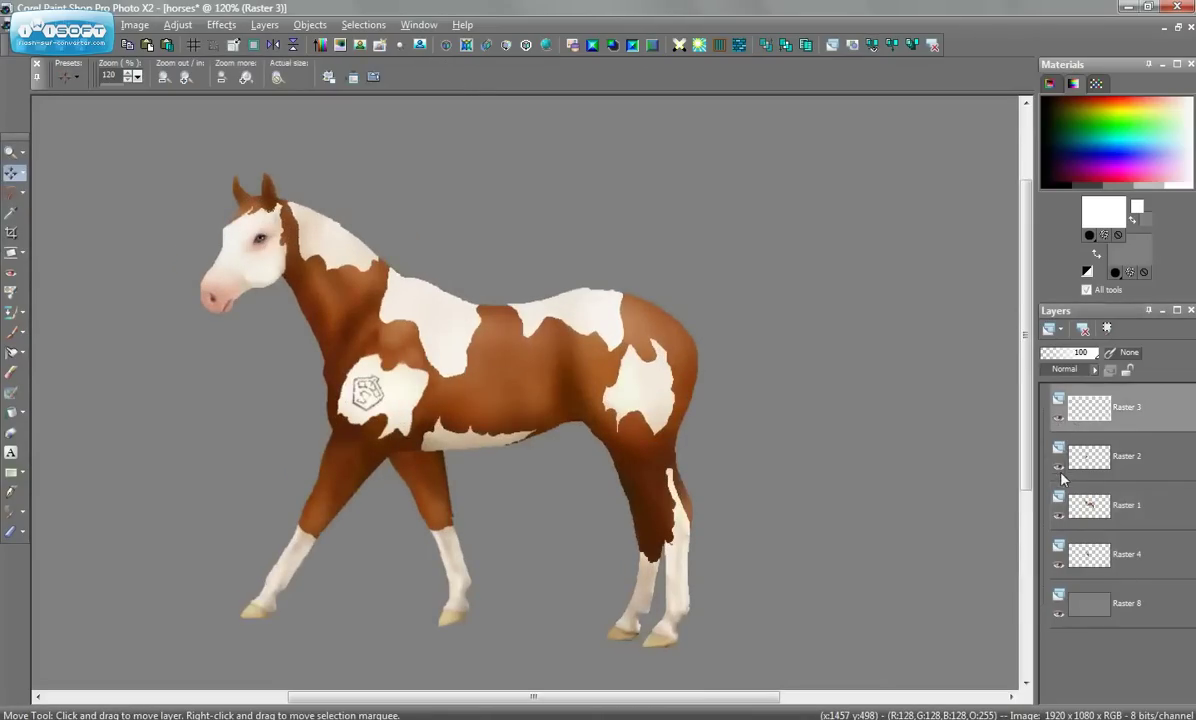
click(1059, 467)
click(1059, 467)
click(1087, 400)
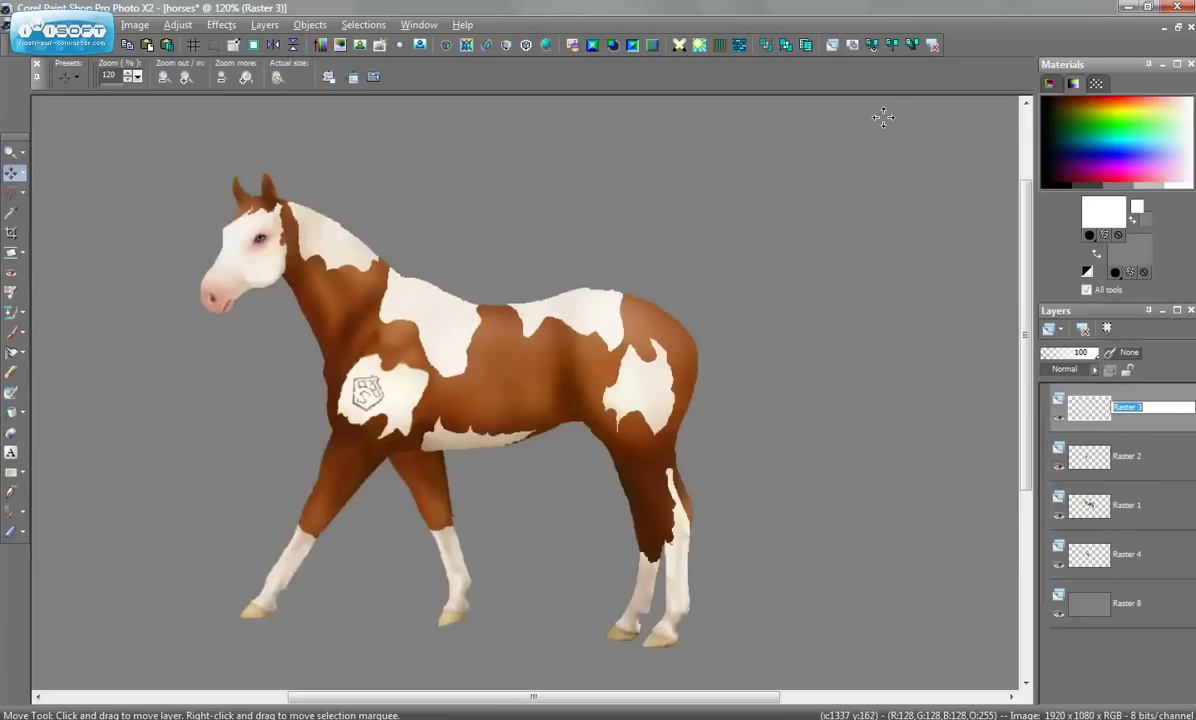
click(894, 47)
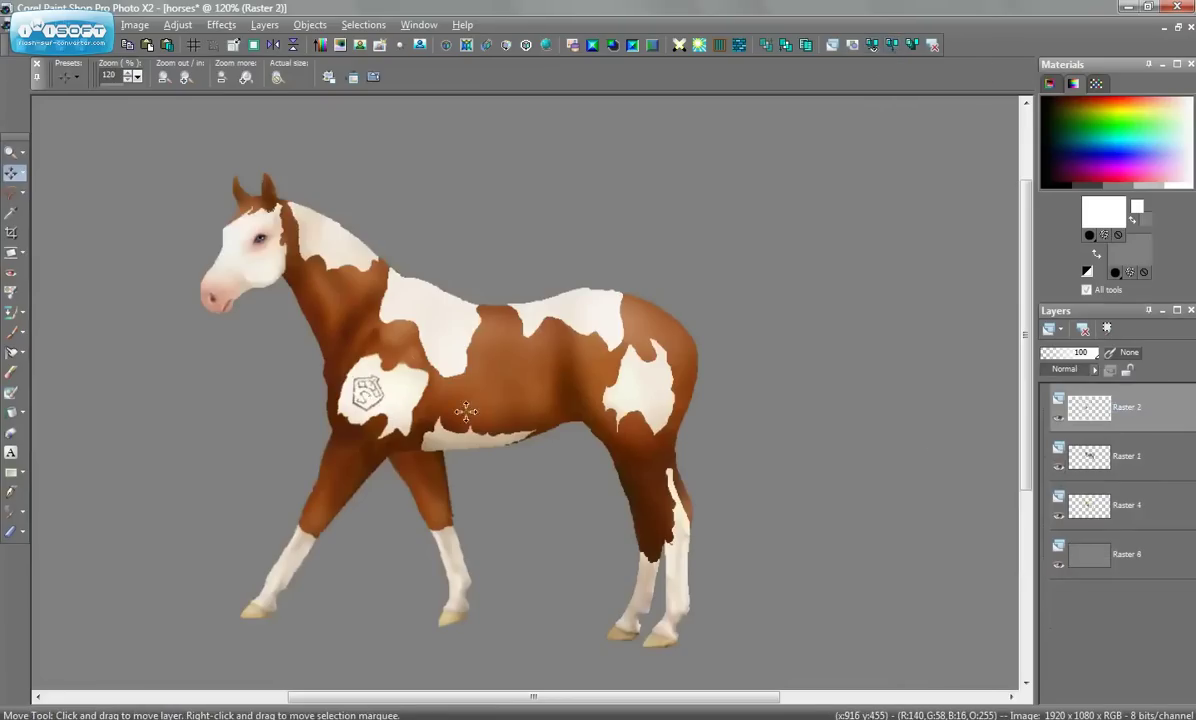
Nudge the forward leg on Raster 2 and the backward leg on Raster 4 into closer alignment with the body.
drag(412, 398, 406, 385)
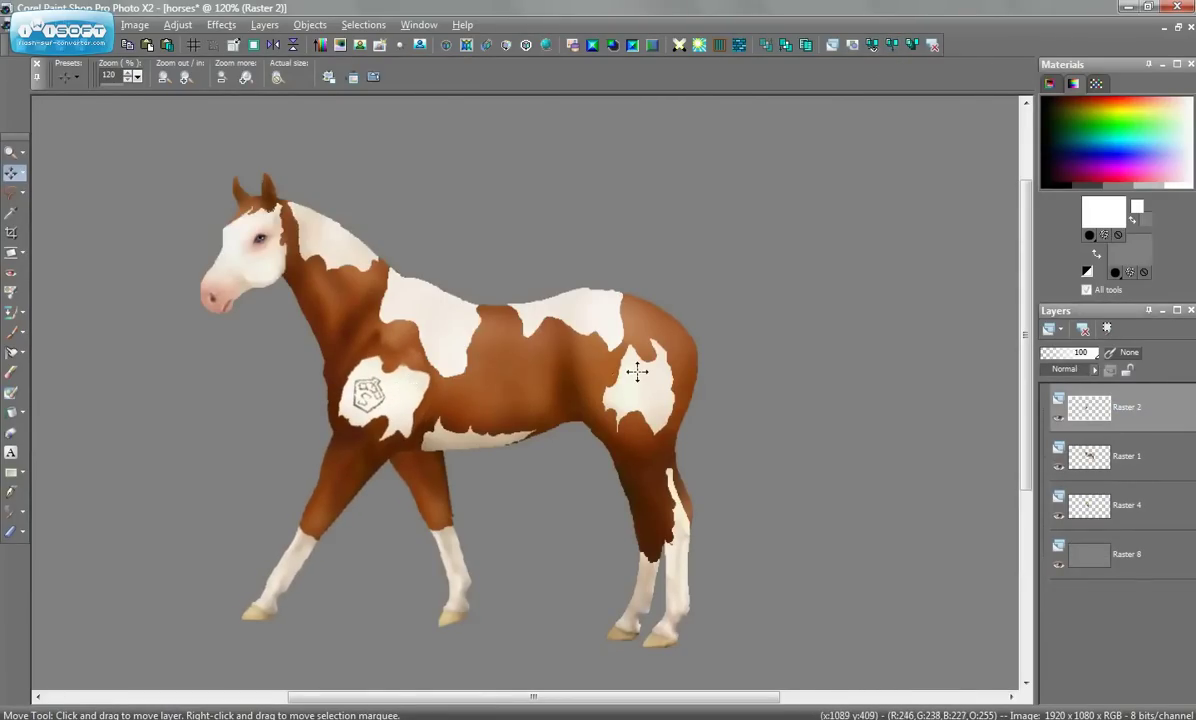
mouse_move(436, 495)
mouse_down()
mouse_move(430, 483)
mouse_move(444, 478)
mouse_move(437, 488)
mouse_up()
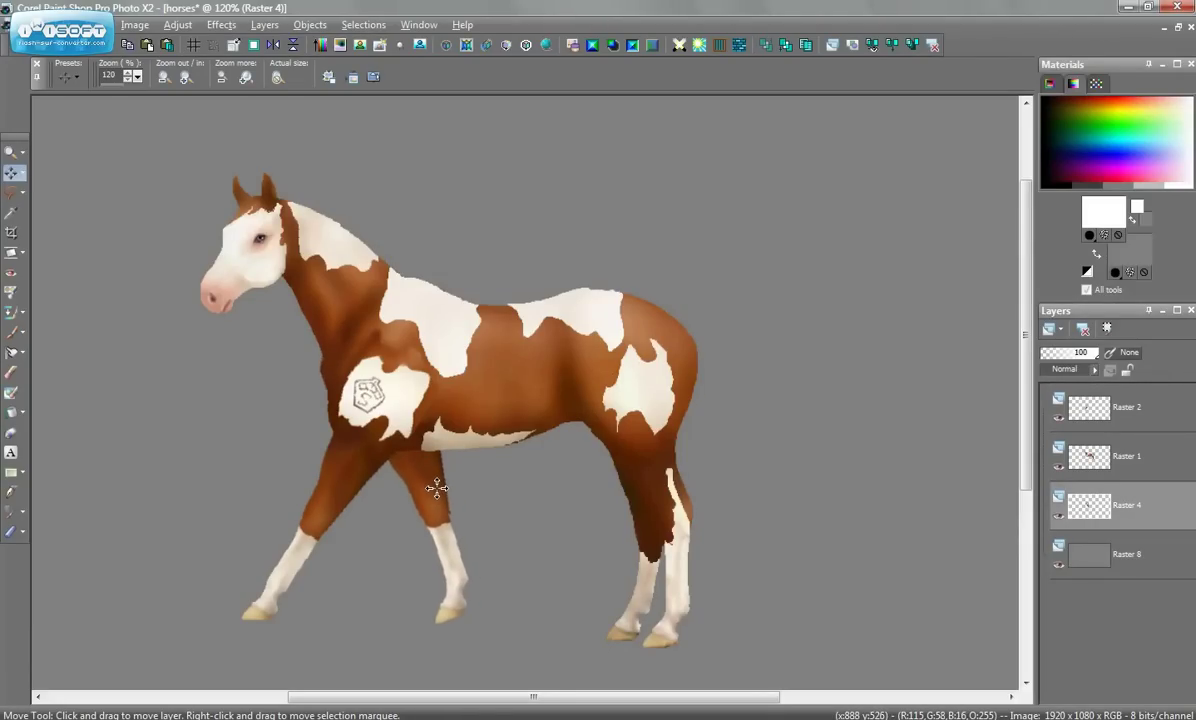
scroll(594, 387, down, 3)
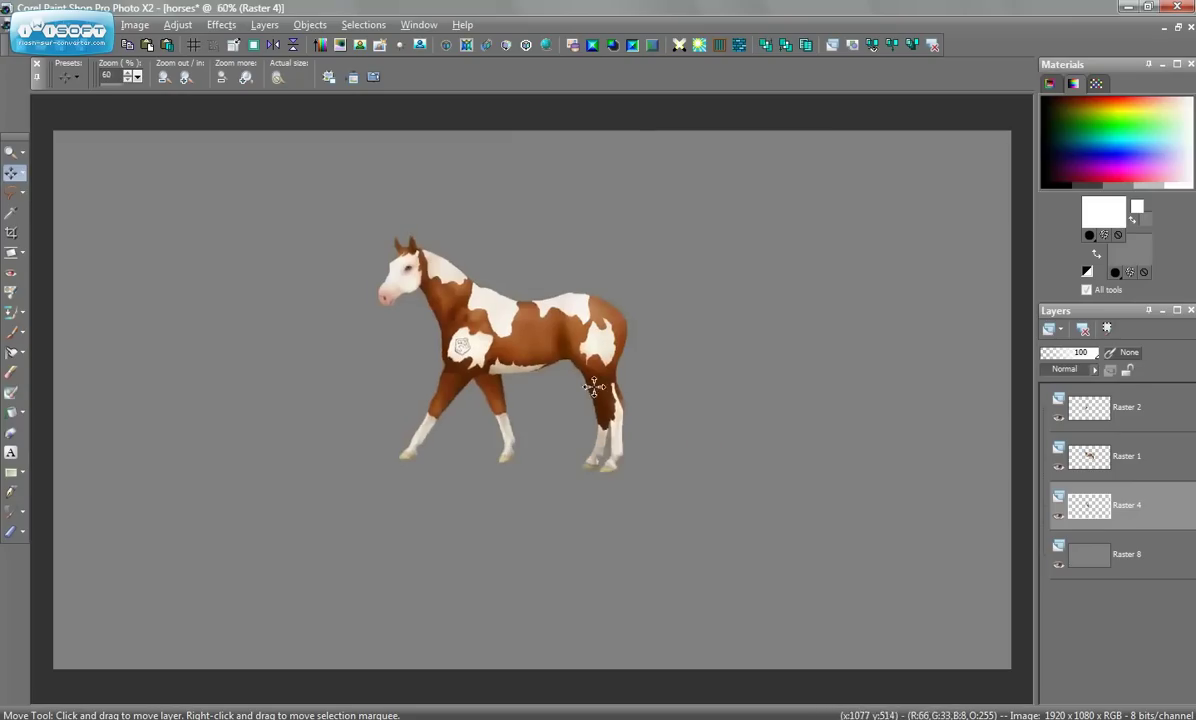
drag(495, 400, 495, 402)
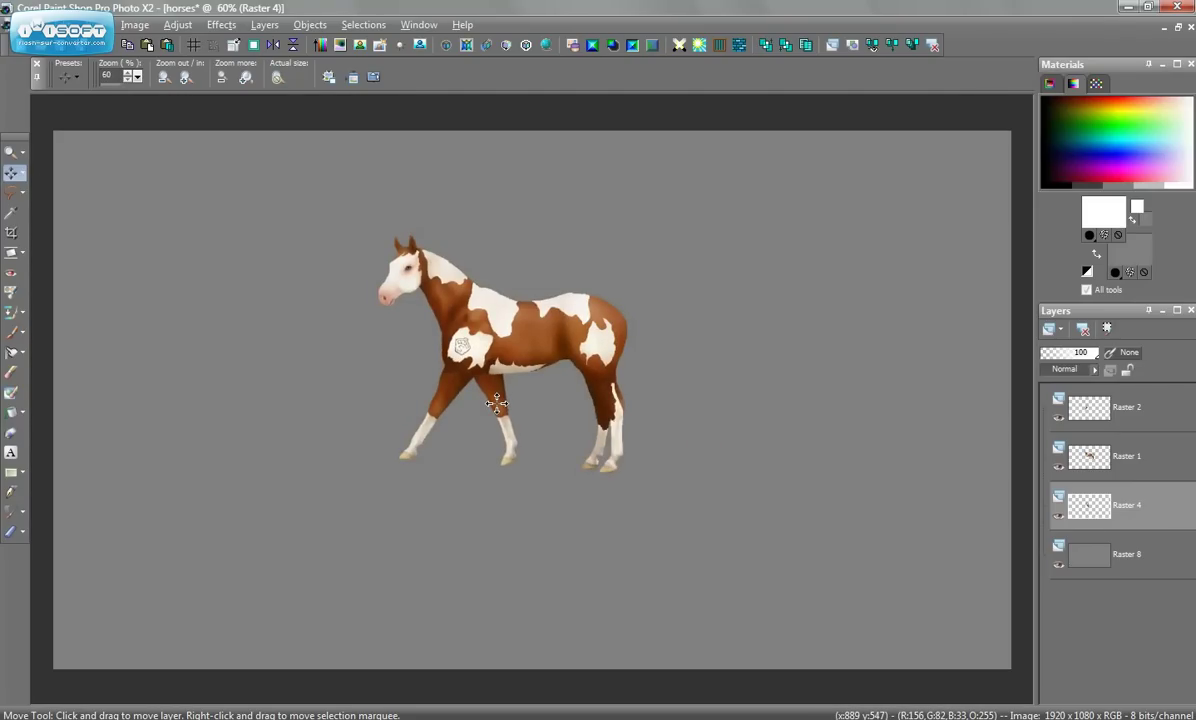
Pull the Raster 4 leg piece out in front of the horse, and bring it back beneath the belly.
drag(497, 403, 255, 357)
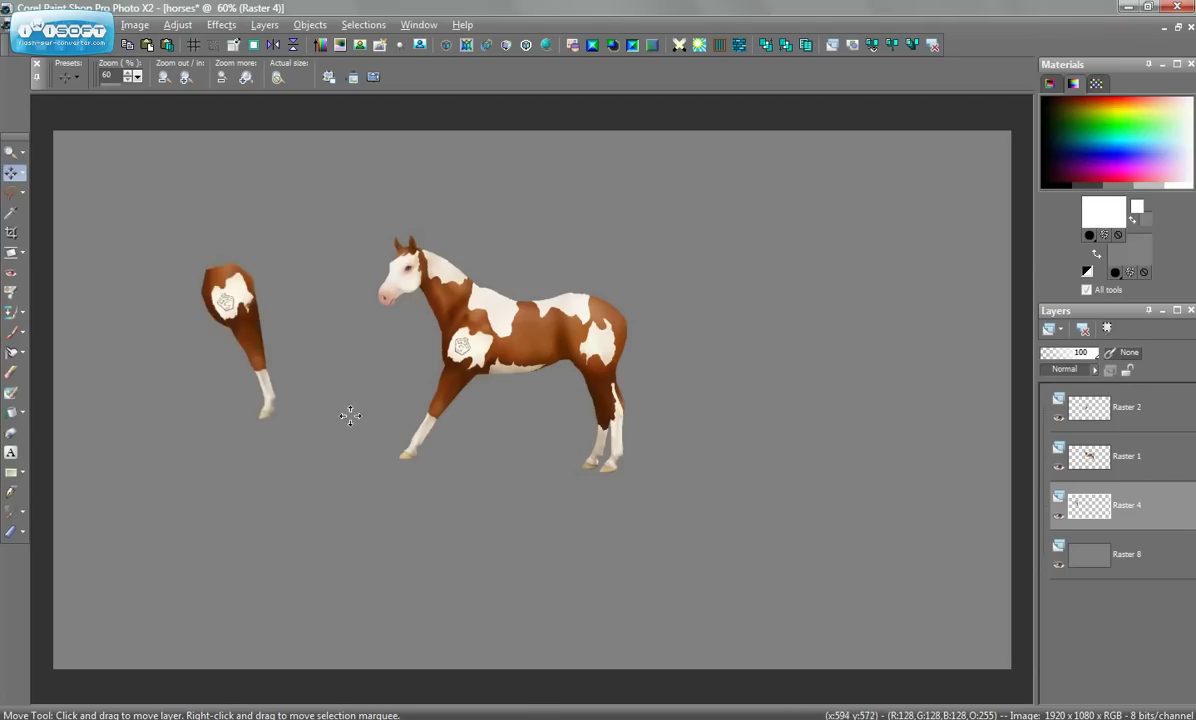
scroll(450, 386, up, 4)
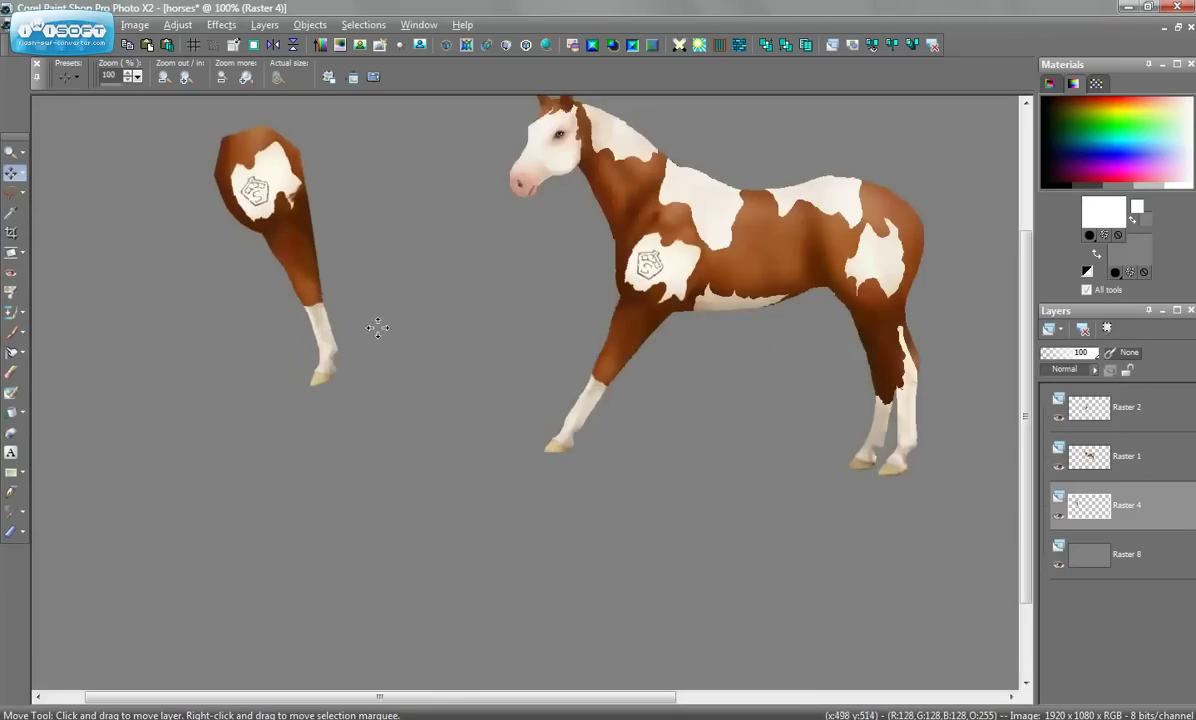
drag(291, 256, 776, 522)
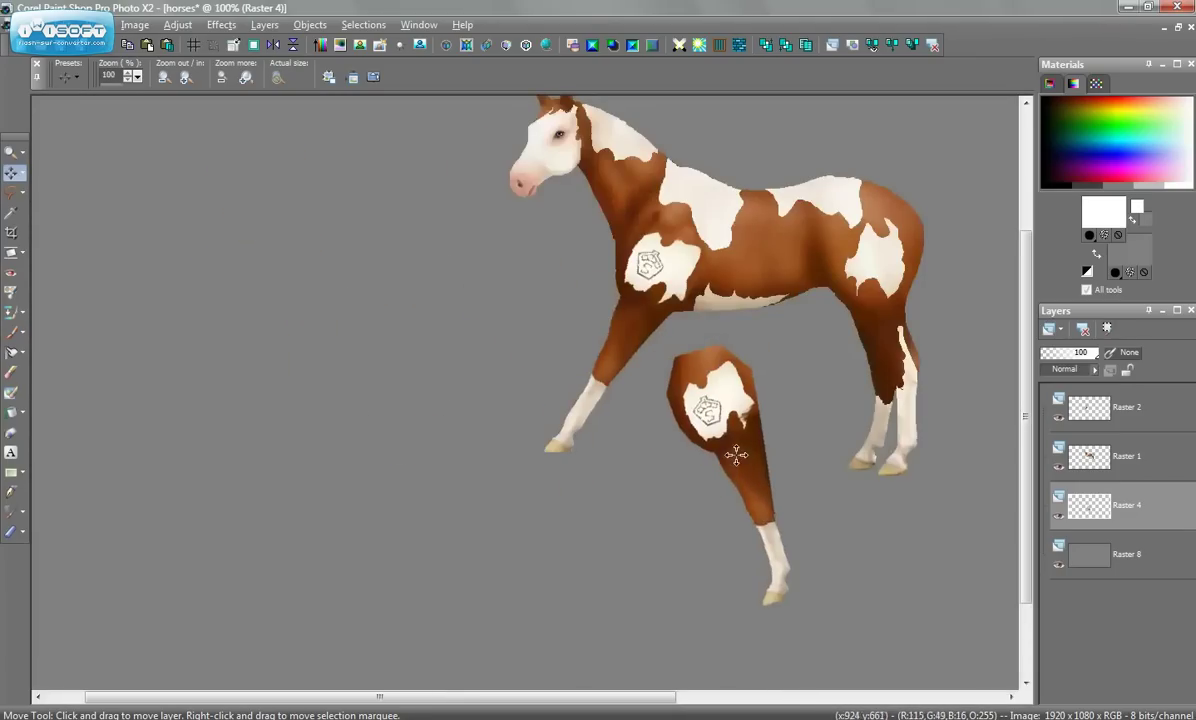